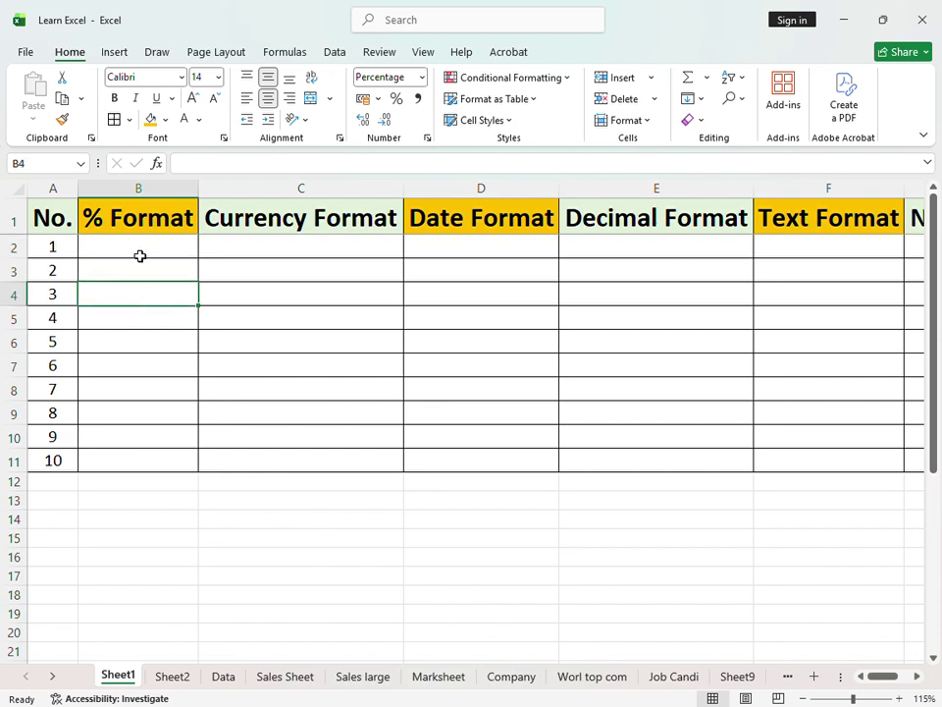
# Step: Fill cells B2 to B6 of the % Format column with 5%, 10%, 80%, 90% and 100%
pyautogui.write('5')
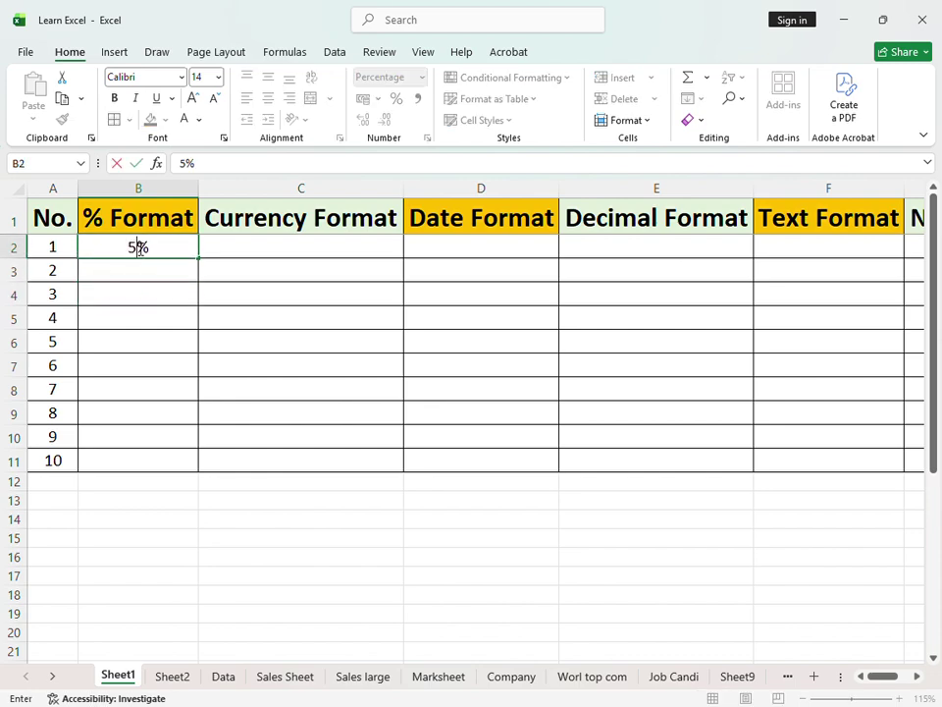
pyautogui.press('Return')
pyautogui.write('10')
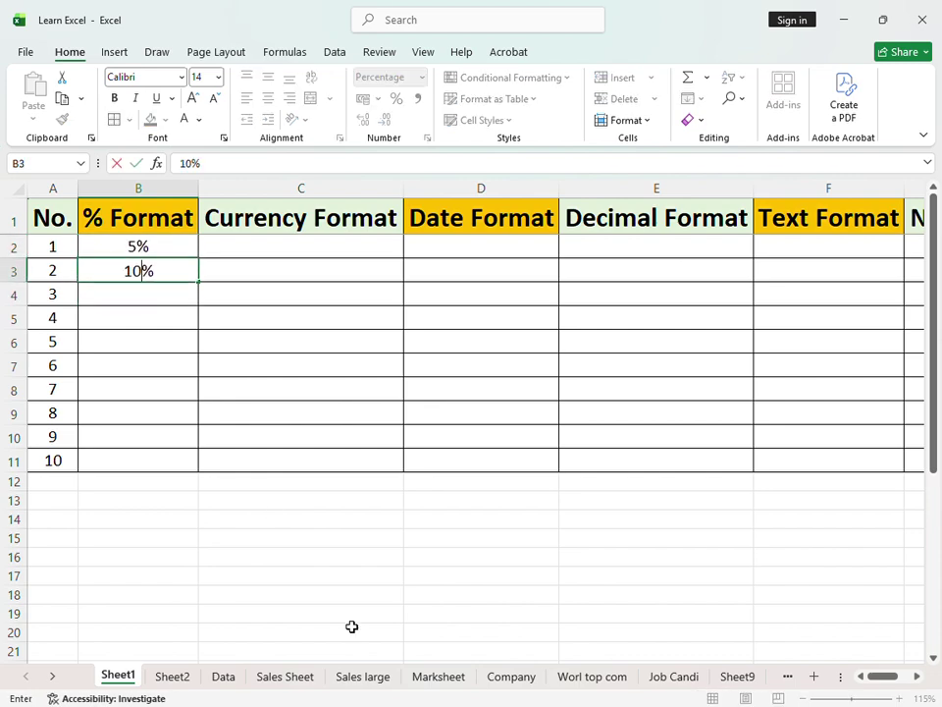
pyautogui.press('Return')
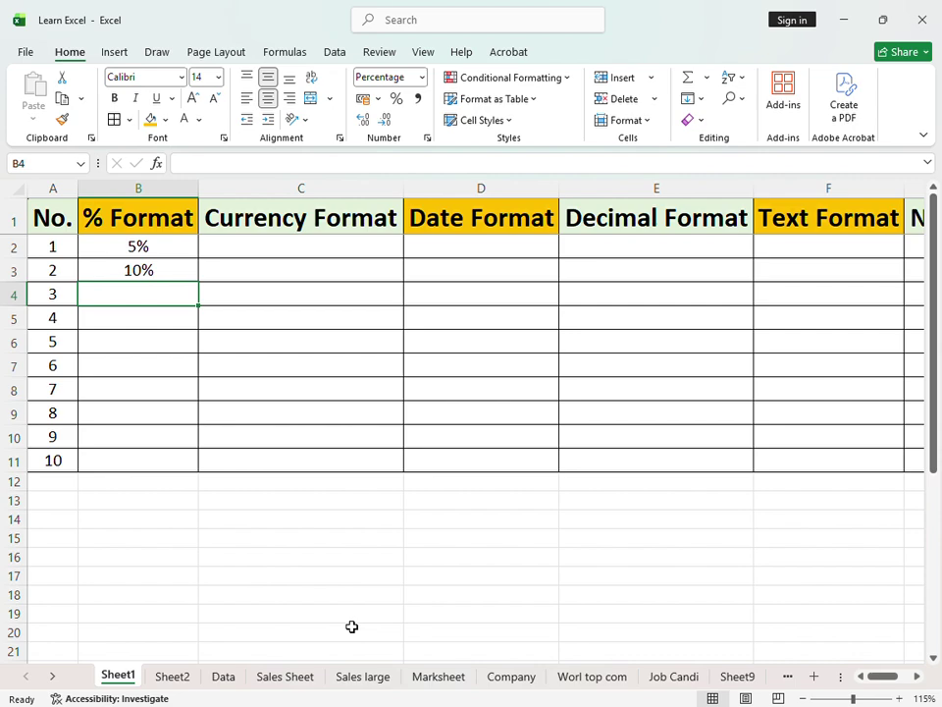
pyautogui.write('80')
pyautogui.press('Return')
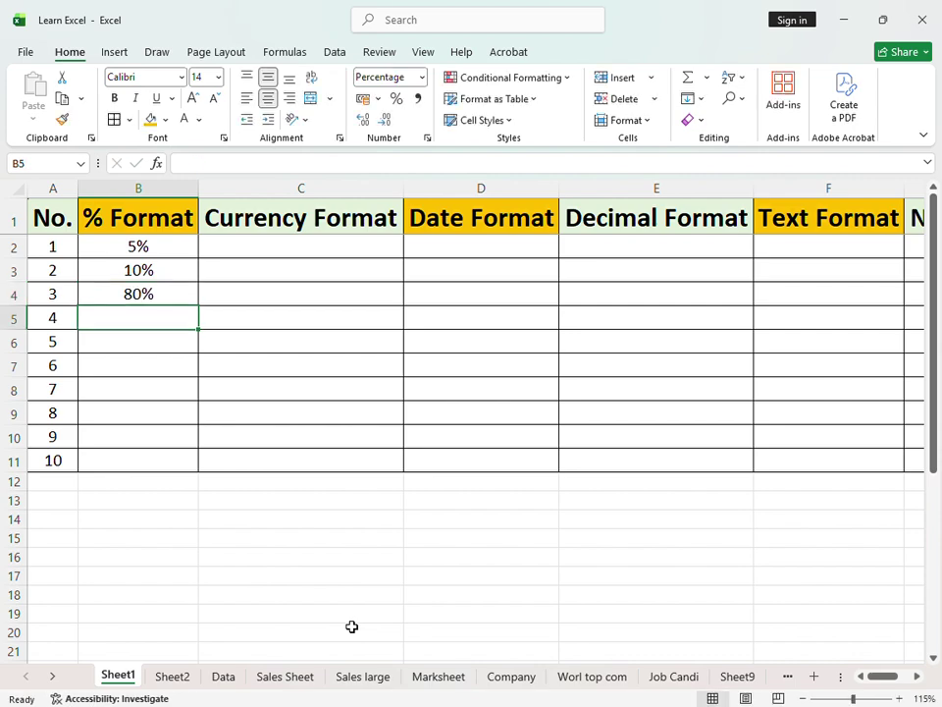
pyautogui.write('90')
pyautogui.press('Return')
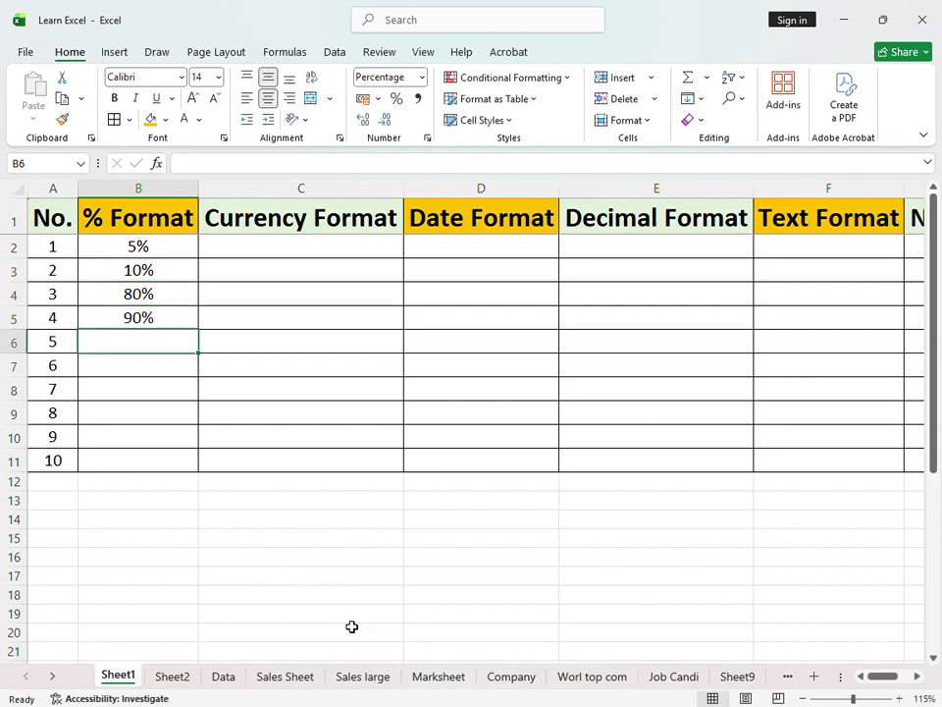
pyautogui.write('100')
pyautogui.press('Return')
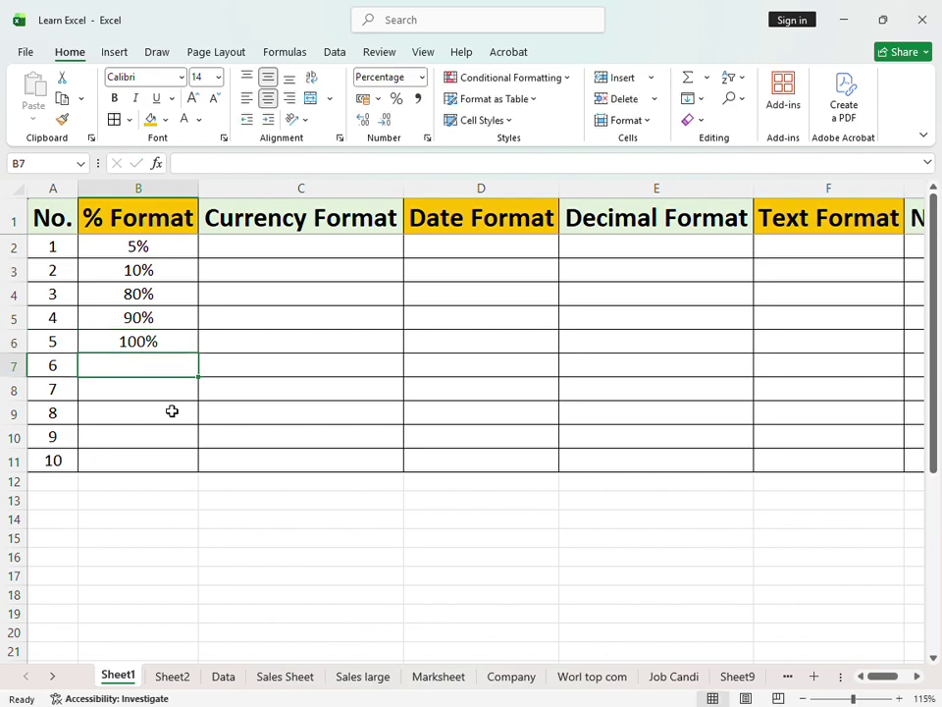
# Step: Fill cells B7 to B11 of the % Format column with 51%, 78%, 78%, 89% and 75%
pyautogui.write('51')
pyautogui.press('Return')
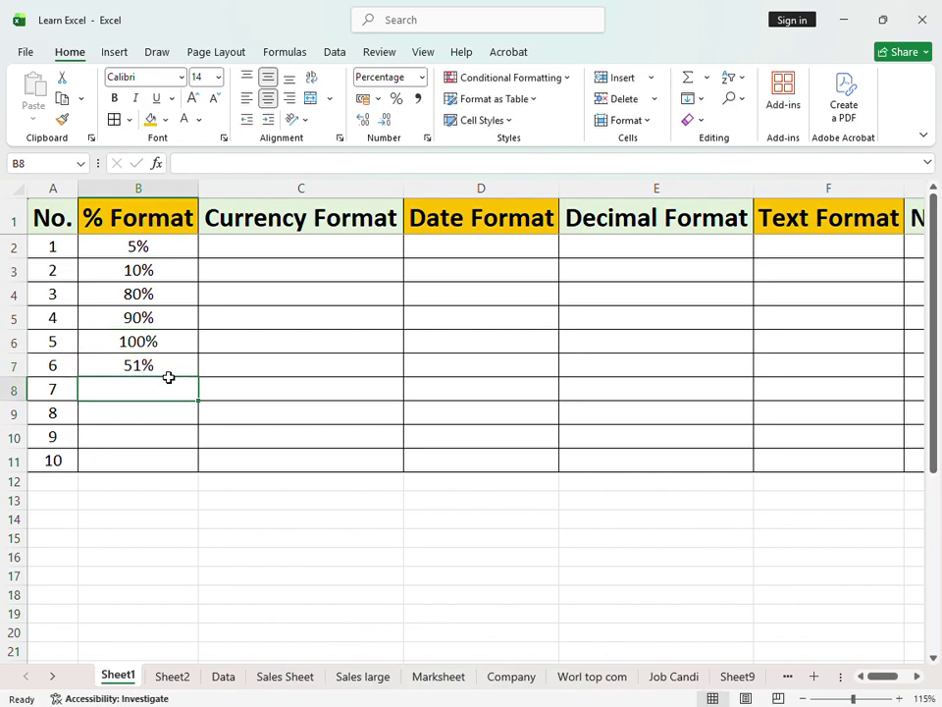
pyautogui.write('78')
pyautogui.press('Return')
pyautogui.write('78')
pyautogui.press('Return')
pyautogui.write('89')
pyautogui.press('Return')
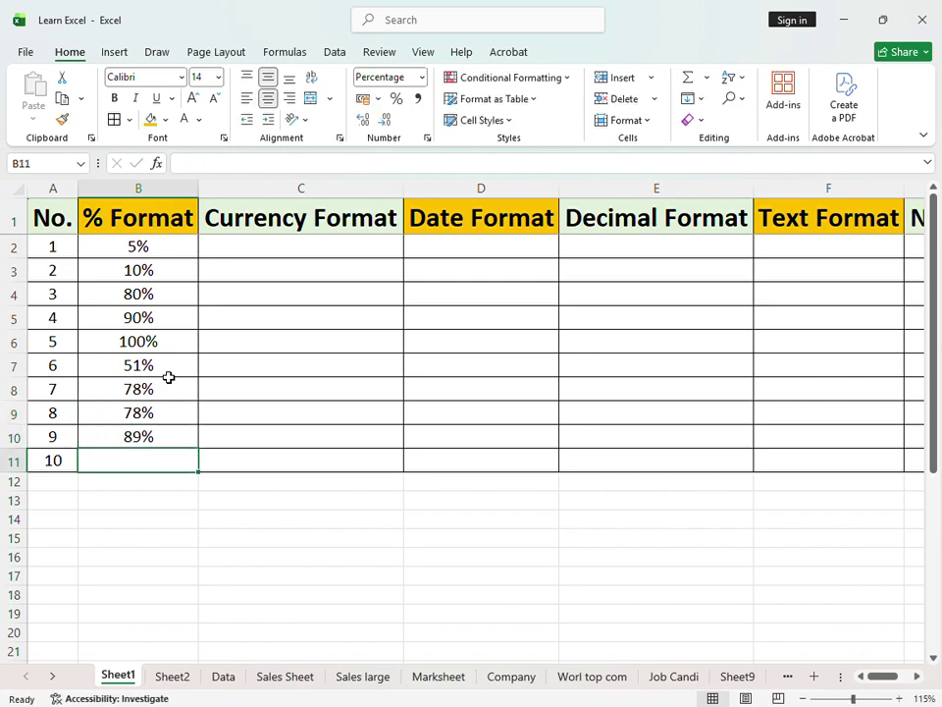
pyautogui.write('75')
pyautogui.press('Return')
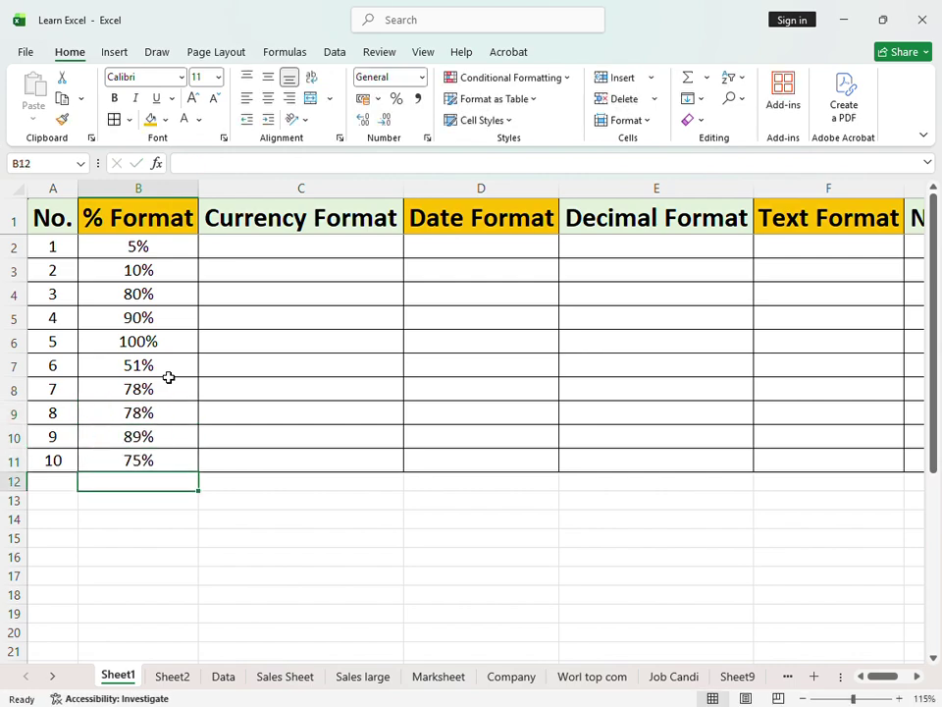
# Step: Enter 15, 75, 85, 15 and 63 in cells C2 to C6 of the Currency Format column
pyautogui.click(288, 253)
pyautogui.click(295, 272)
pyautogui.click(298, 251)
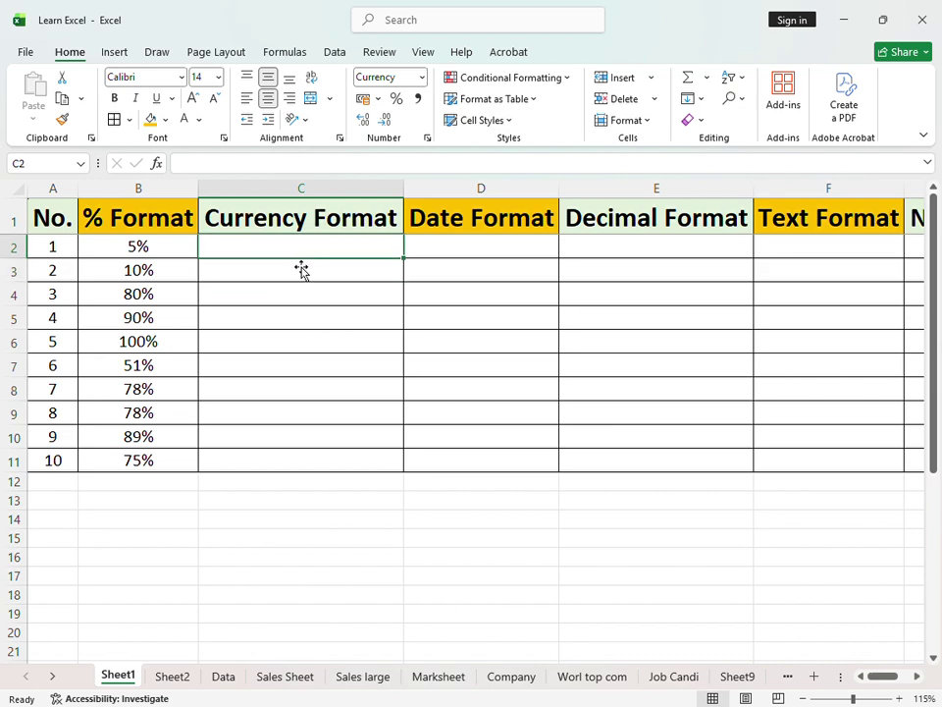
pyautogui.write('15')
pyautogui.press('Return')
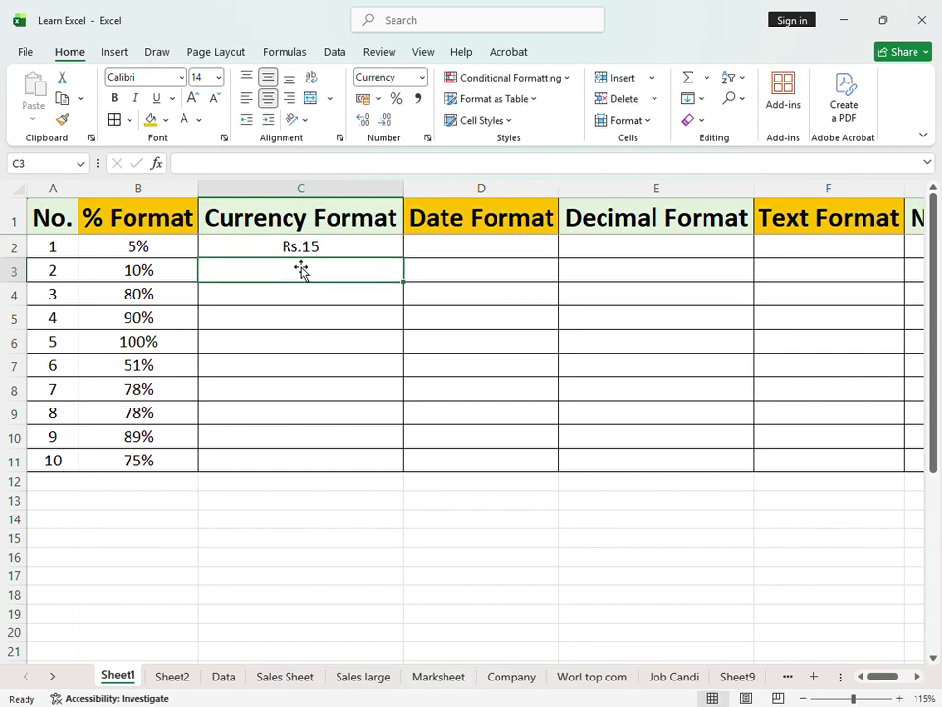
pyautogui.write('75')
pyautogui.press('Return')
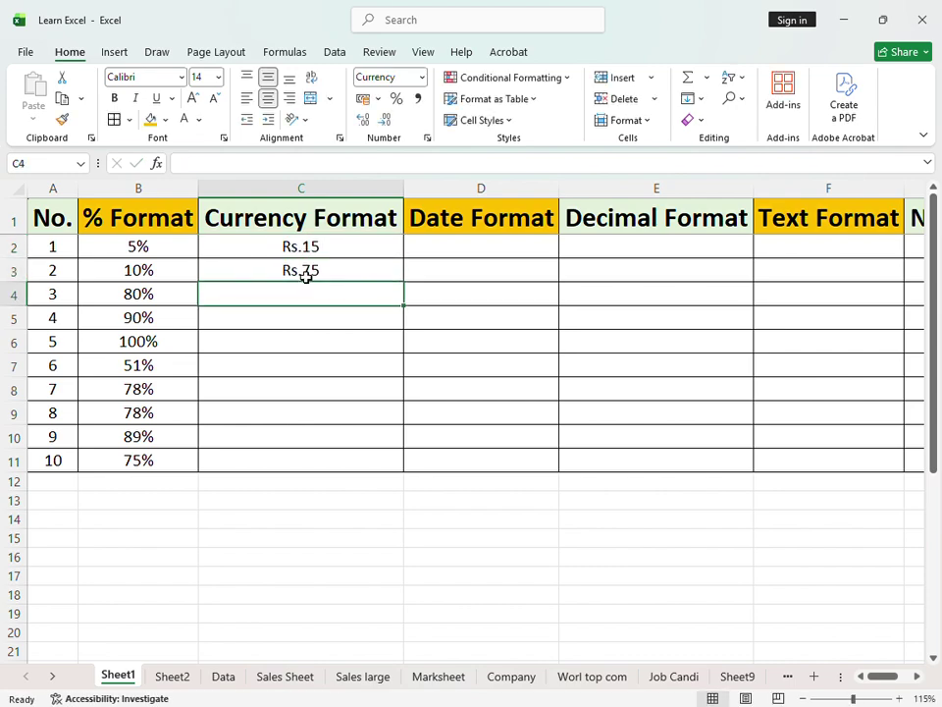
pyautogui.write('85')
pyautogui.press('Return')
pyautogui.write('1')
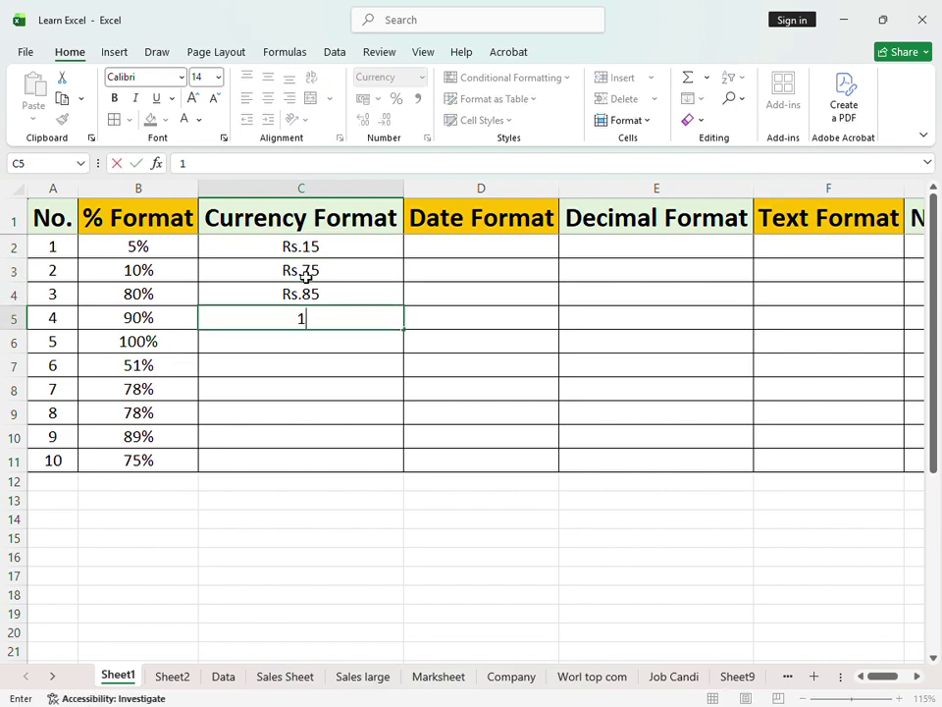
pyautogui.write('5')
pyautogui.press('Return')
pyautogui.write('63')
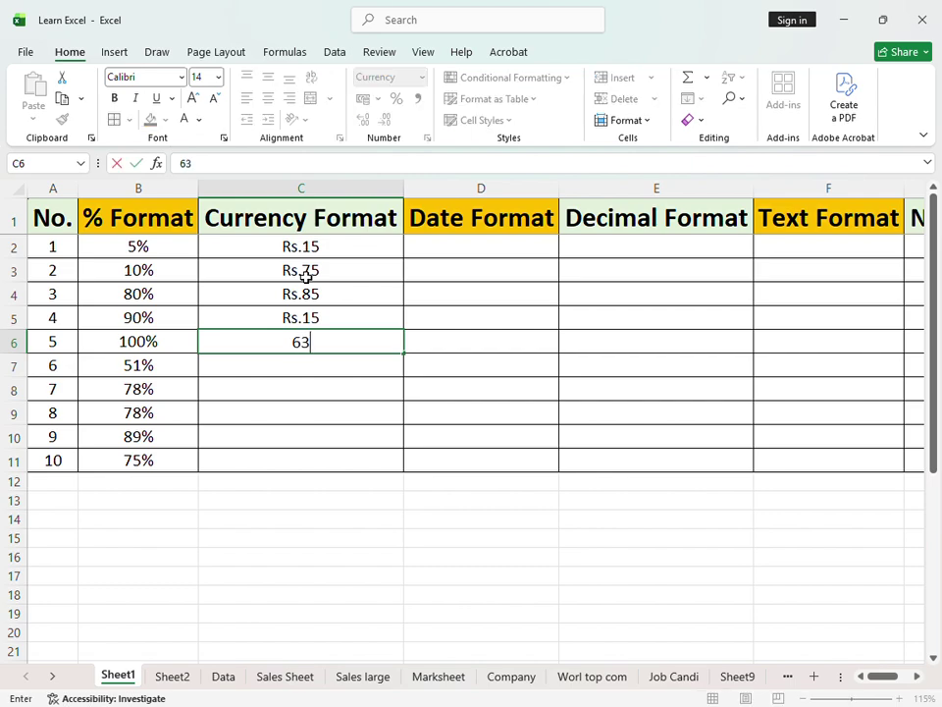
pyautogui.press('Return')
# Step: Enter 78, 15, 26, 89 and 26 in cells C7 to C11 of the Currency Format column
pyautogui.write('78')
pyautogui.press('Return')
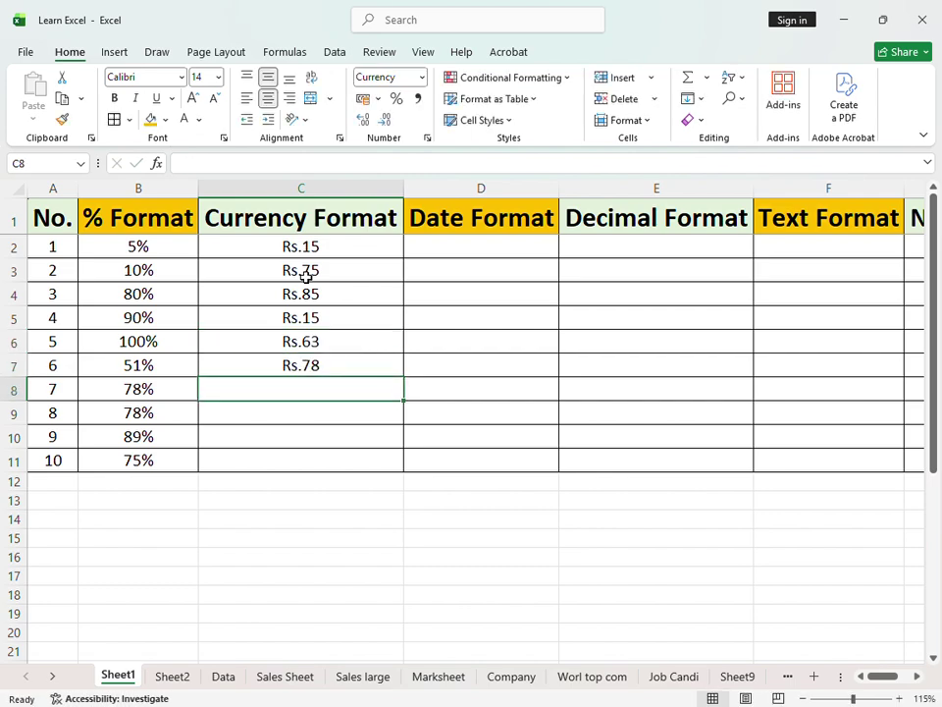
pyautogui.write('15')
pyautogui.press('Return')
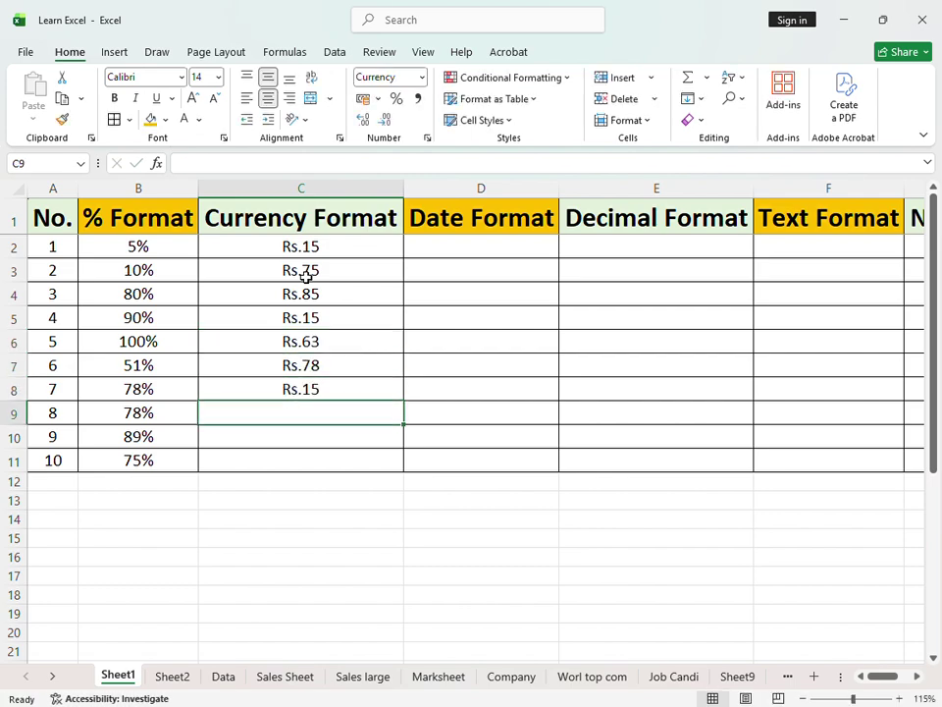
pyautogui.write('26')
pyautogui.press('Return')
pyautogui.write('89')
pyautogui.press('Return')
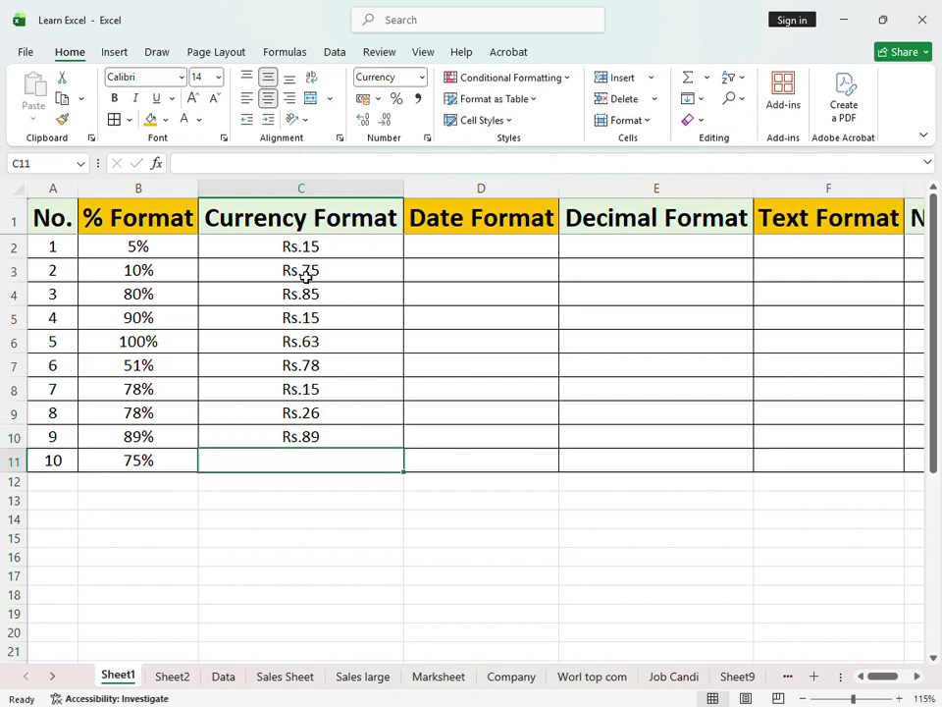
pyautogui.write('26')
pyautogui.press('Return')
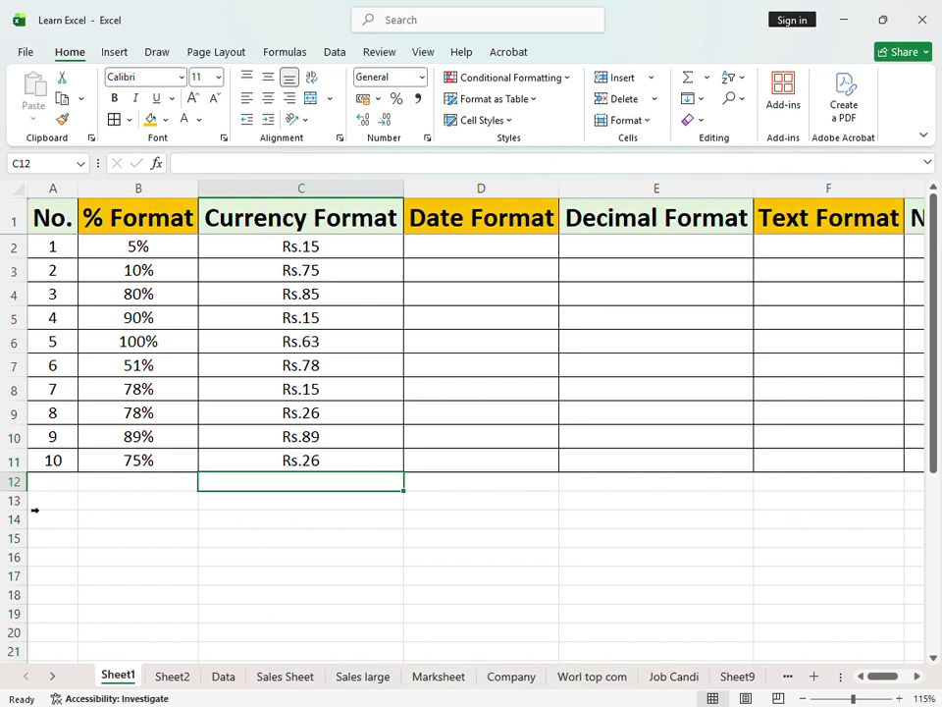
pyautogui.moveTo(137, 246); pyautogui.dragTo(164, 459)
pyautogui.moveTo(279, 252); pyautogui.dragTo(315, 459)
pyautogui.click(416, 340)
# Step: Enter 11, 11/11 and 12/18 in cells D2 to D4 of the Date Format column
pyautogui.click(448, 254)
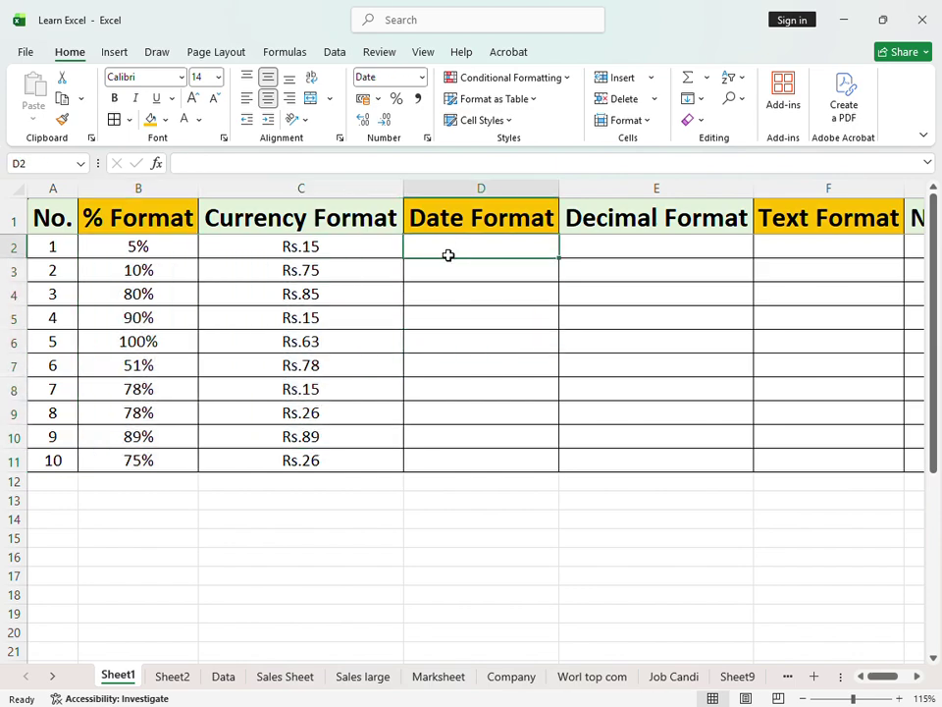
pyautogui.write('11')
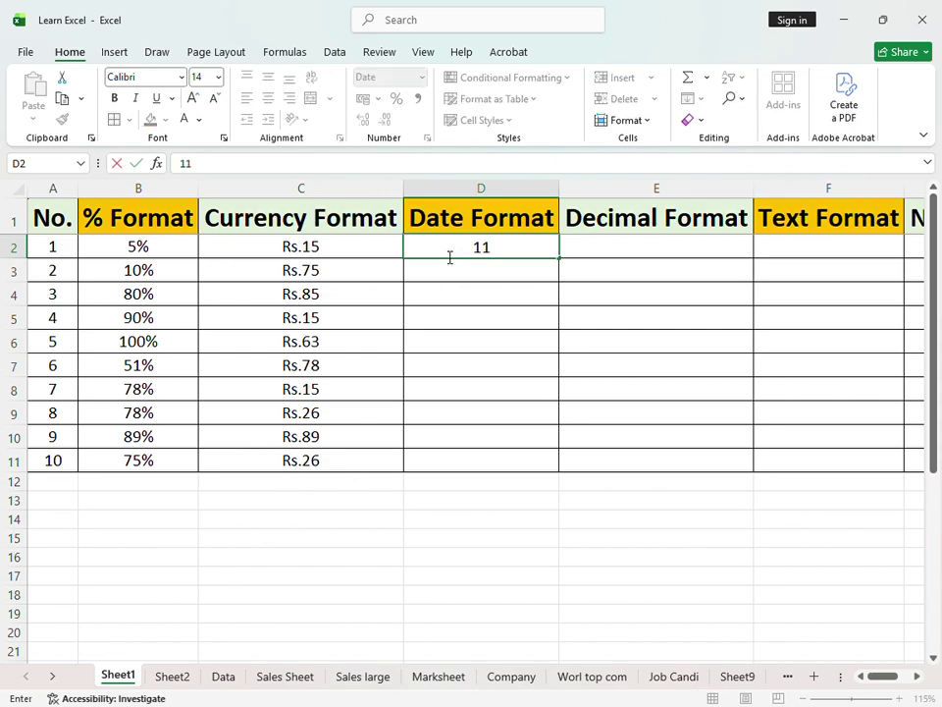
pyautogui.press('Return')
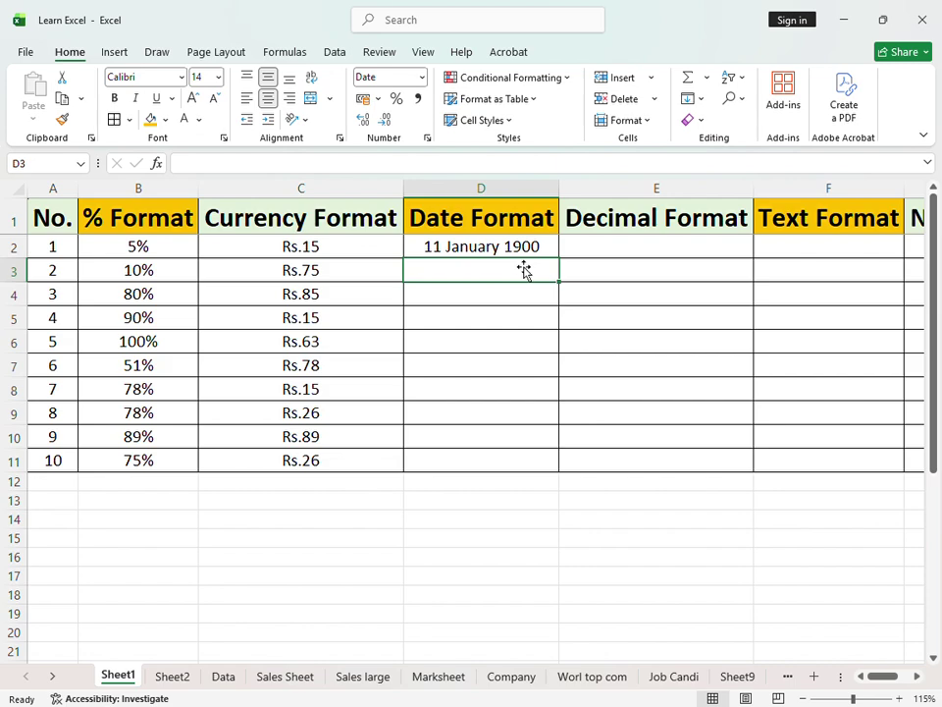
pyautogui.click(496, 251)
pyautogui.click(498, 278)
pyautogui.write('11/11')
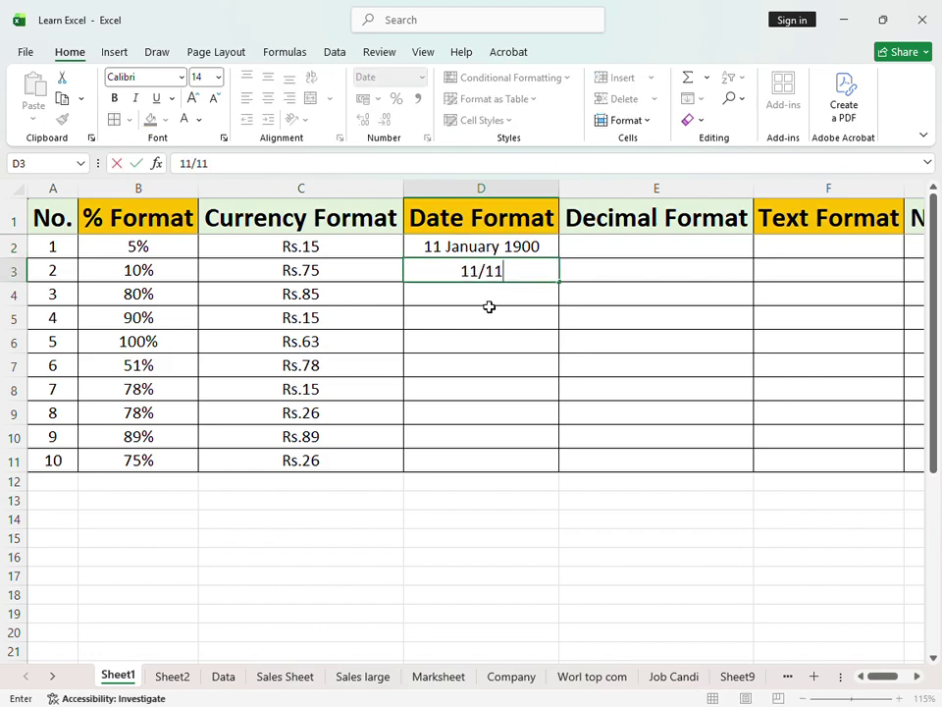
pyautogui.press('Return')
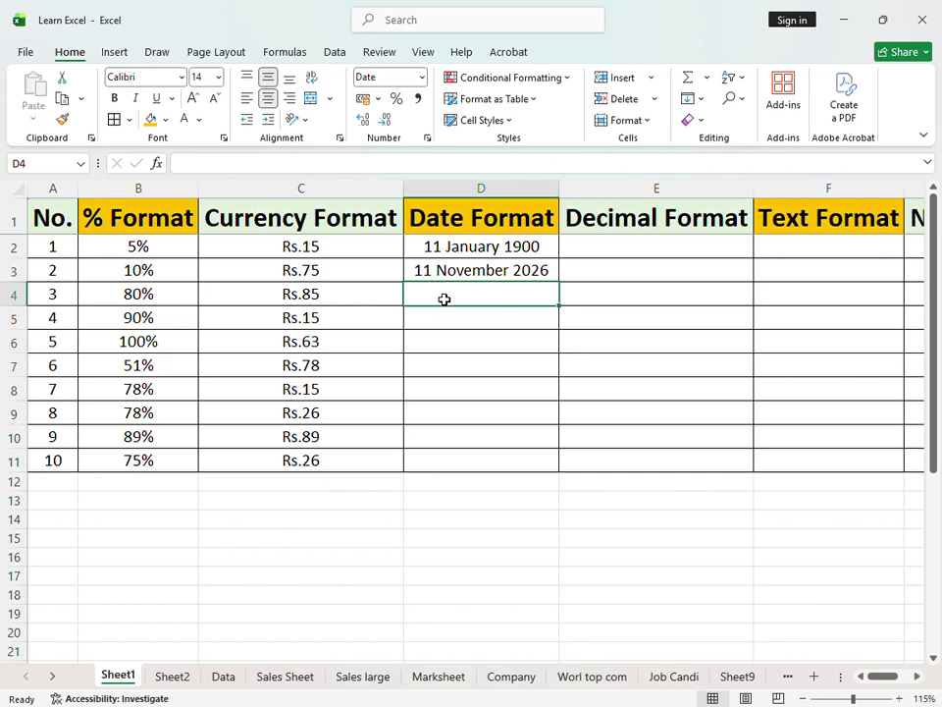
pyautogui.write('12/18')
pyautogui.press('Return')
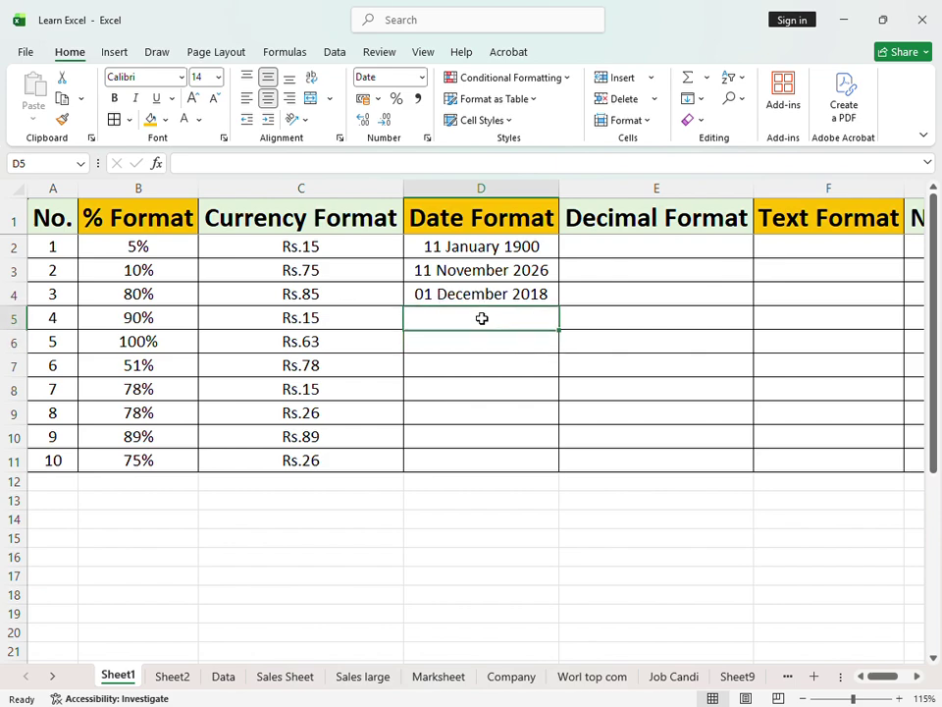
# Step: Enter 12/18, 7/8 and 8/9 in cells D5 to D7 of the Date Format column
pyautogui.write('12/18')
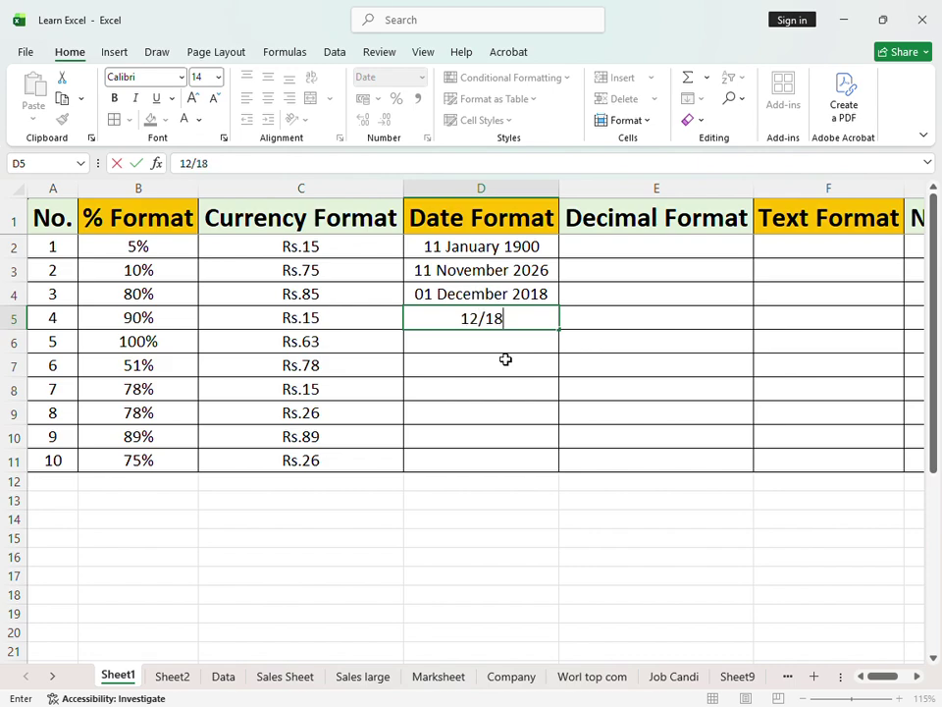
pyautogui.press('Return')
pyautogui.write('75')
pyautogui.press('BackSpace')
pyautogui.press('BackSpace')
pyautogui.write('7/8')
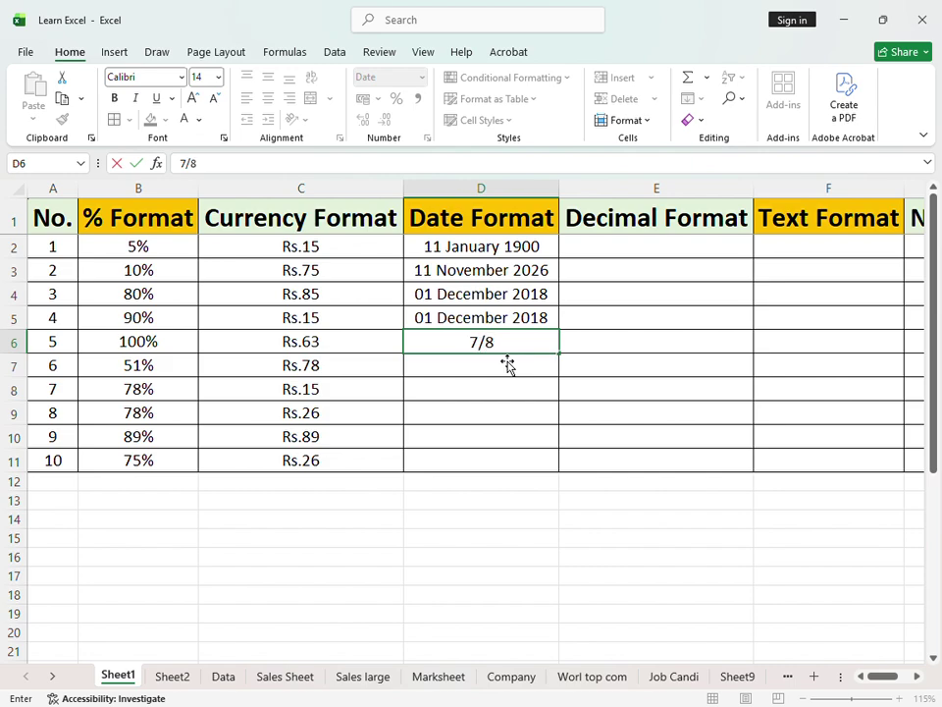
pyautogui.press('Return')
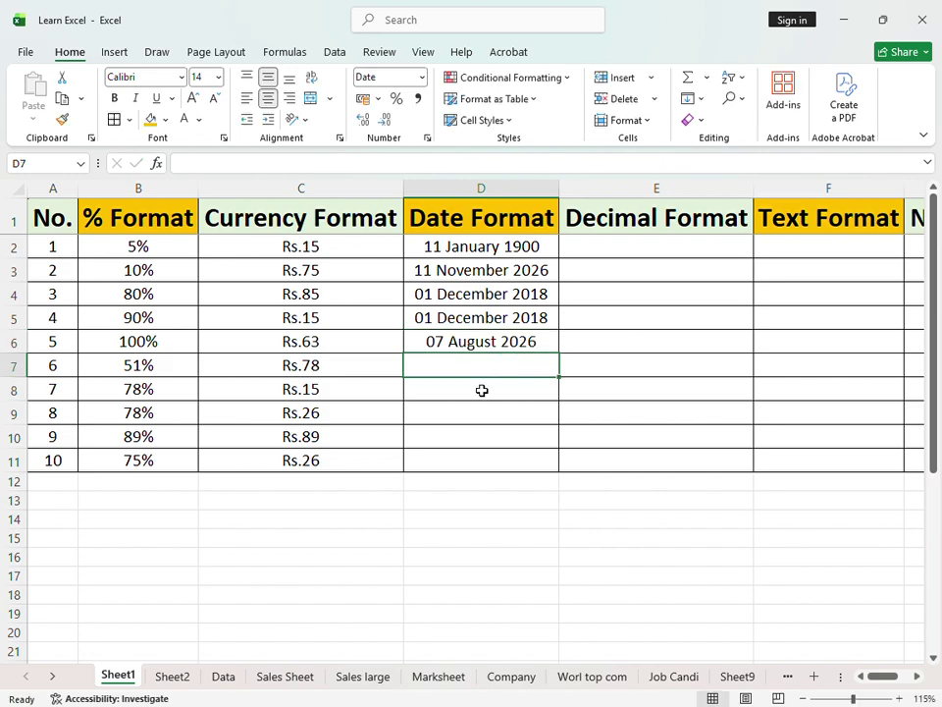
pyautogui.write('8')
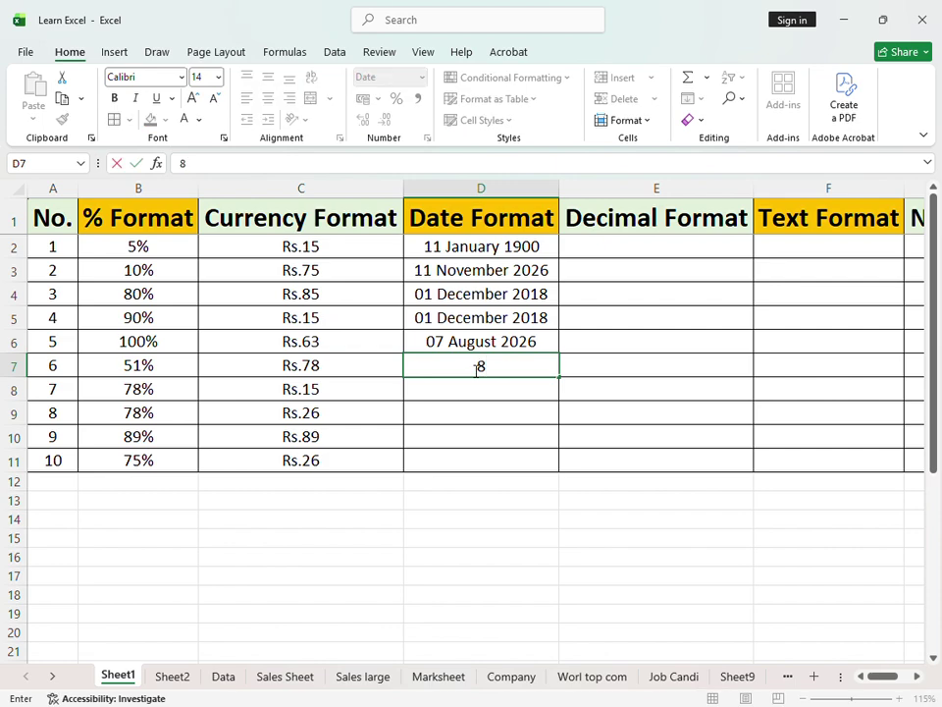
pyautogui.write('/9')
pyautogui.press('Return')
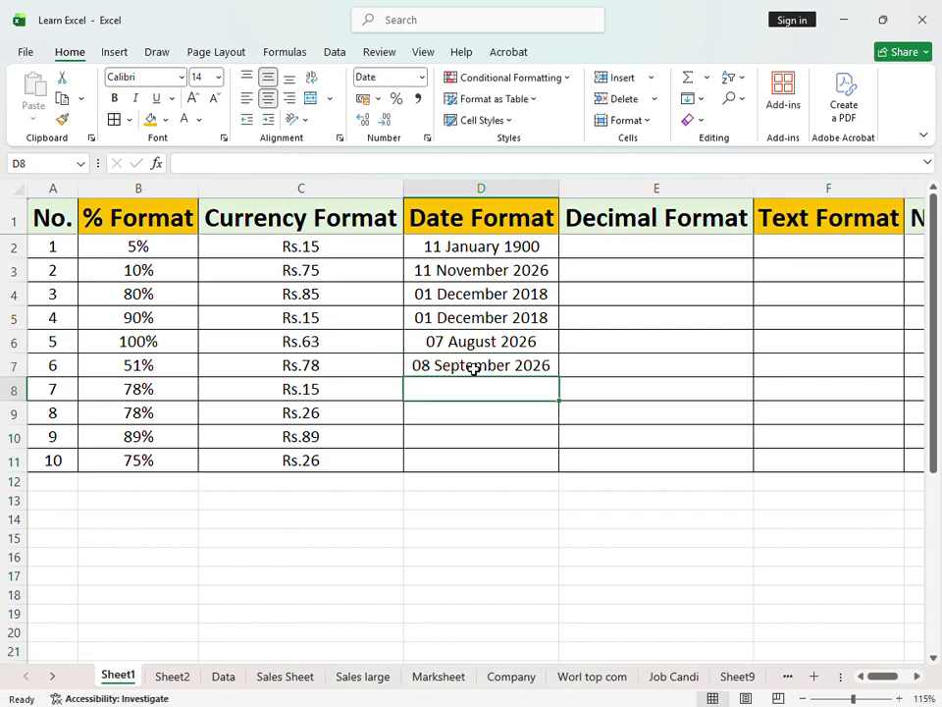
# Step: Enter 7/8 in cell D8 of the Date Format column
pyautogui.click(469, 448)
pyautogui.click(446, 371)
pyautogui.click(446, 391)
pyautogui.write('7/8')
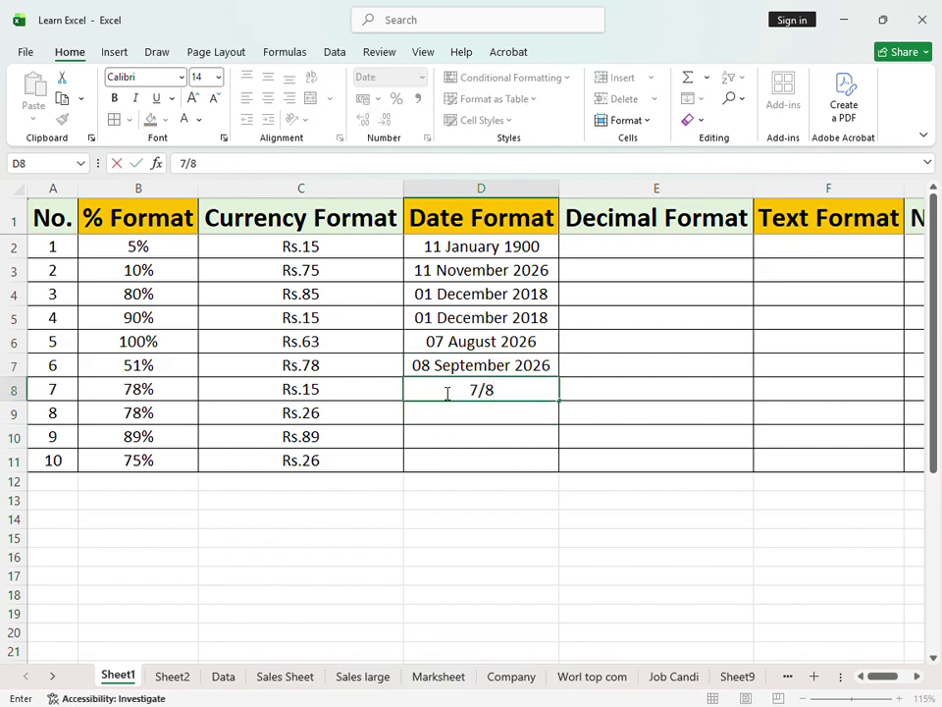
pyautogui.press('Return')
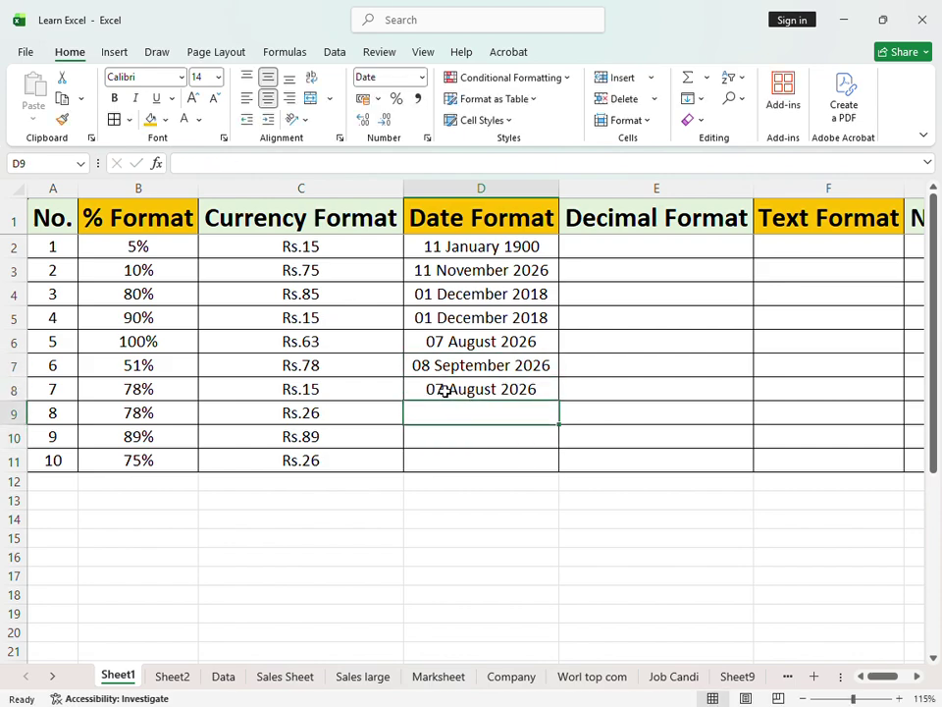
# Step: Copy the date in cell D8 into cells D9, D10 and D11
pyautogui.click(466, 398)
pyautogui.hotkey('ctrl', 'c')
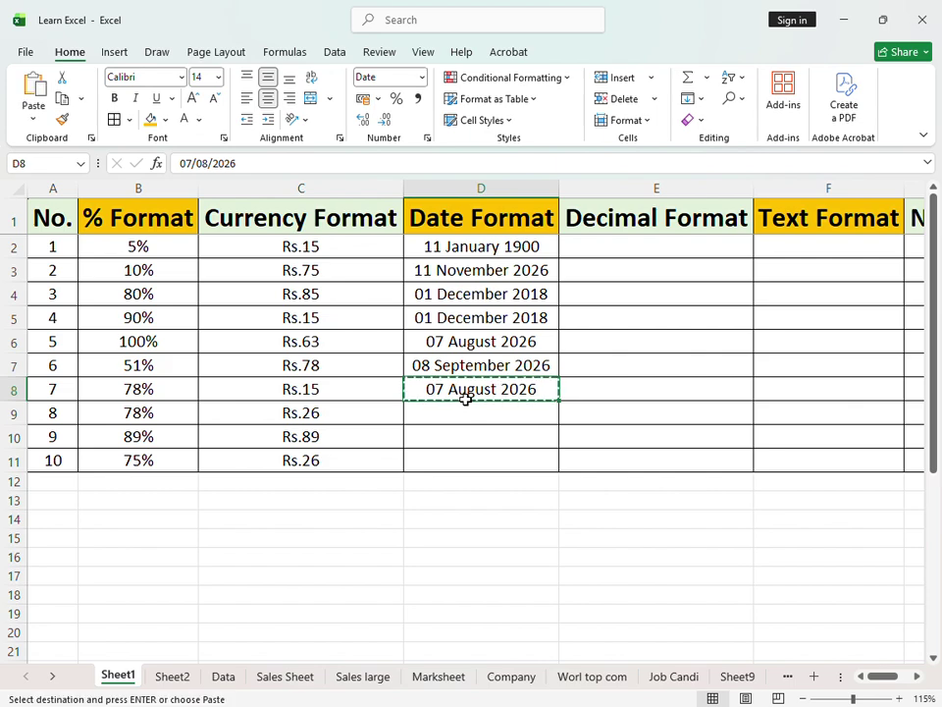
pyautogui.press('Down')
pyautogui.hotkey('ctrl', 'v')
pyautogui.press('Down')
pyautogui.hotkey('ctrl', 'v')
pyautogui.press('Down')
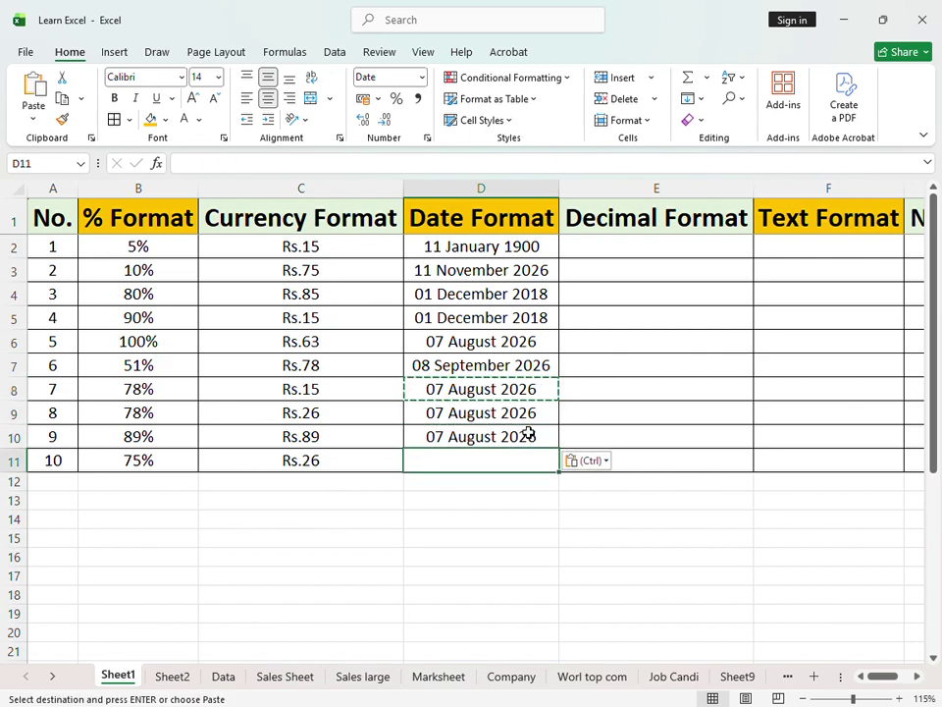
pyautogui.hotkey('ctrl', 'v')
# Step: Enter 100, 12 and 78 in cells E2 to E4 of the Decimal Format column
pyautogui.click(535, 312)
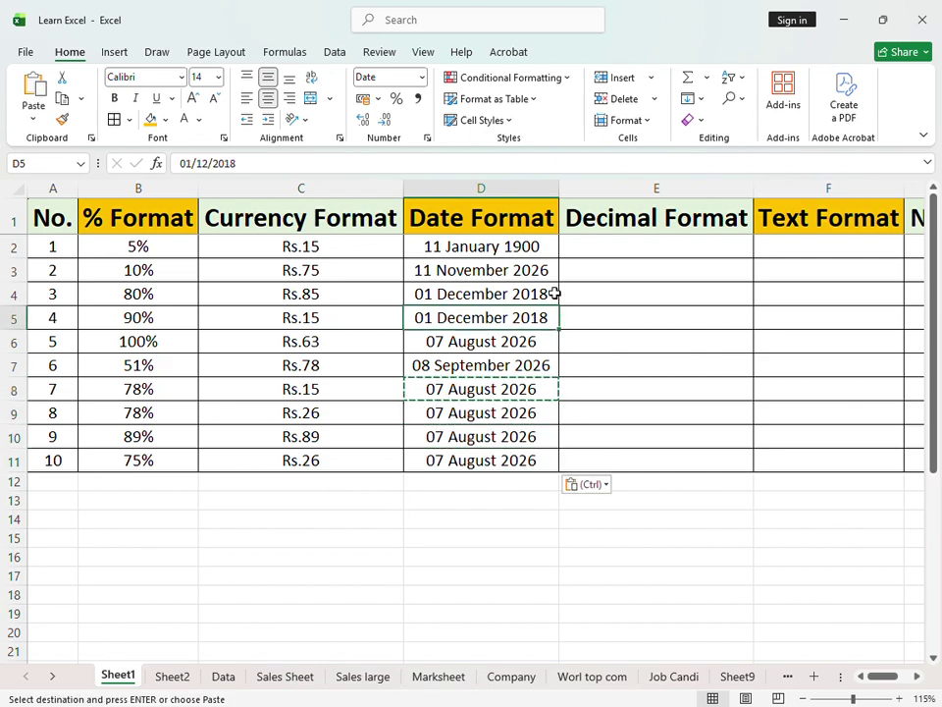
pyautogui.click(600, 246)
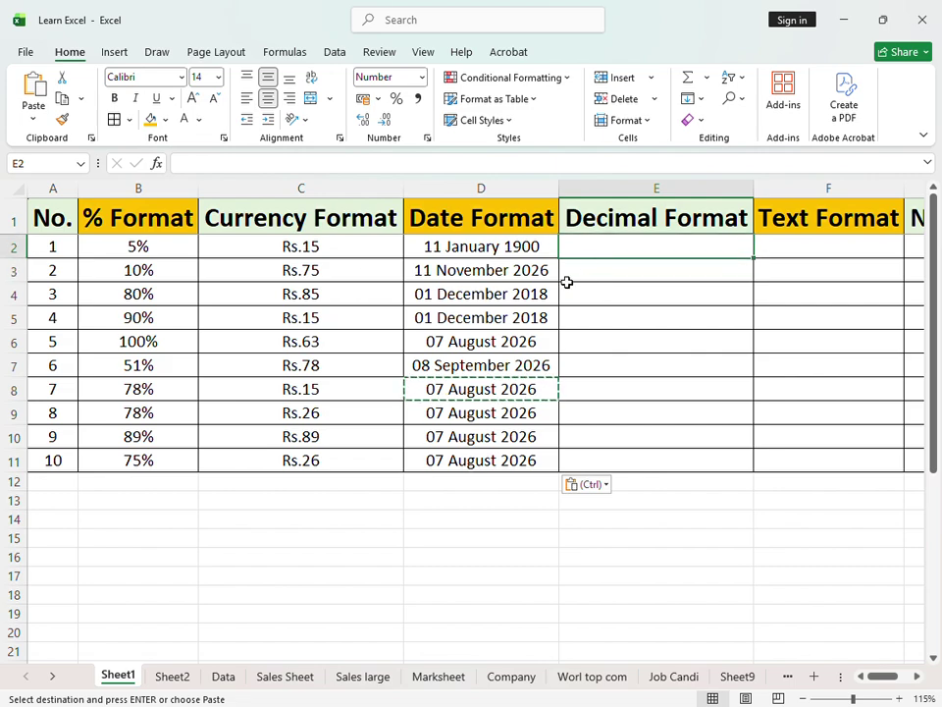
pyautogui.write('100')
pyautogui.press('Return')
pyautogui.press('Up')
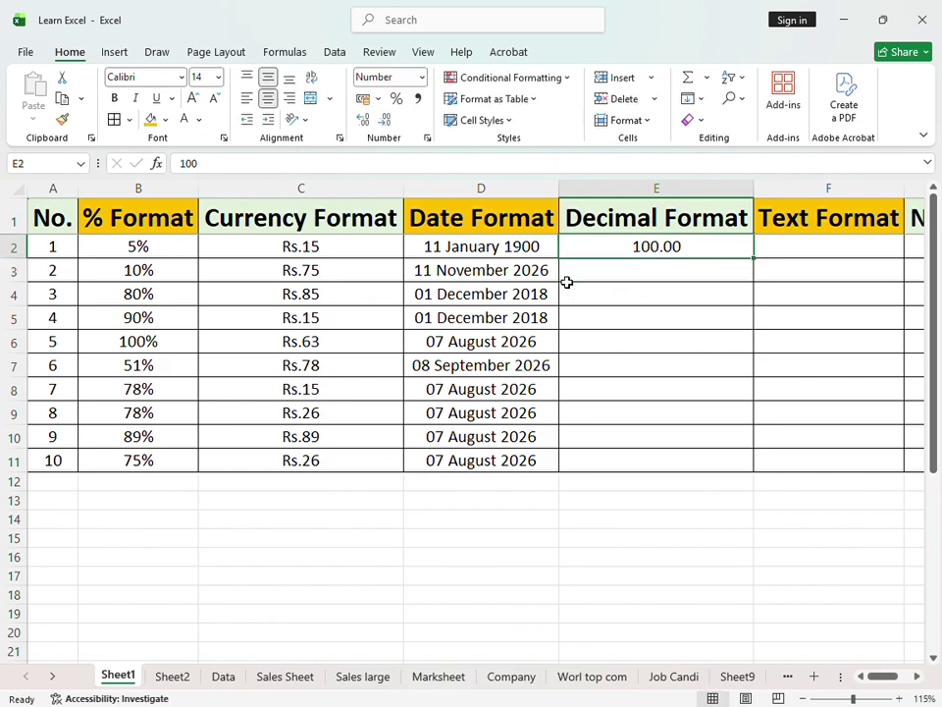
pyautogui.click(645, 276)
pyautogui.write('12')
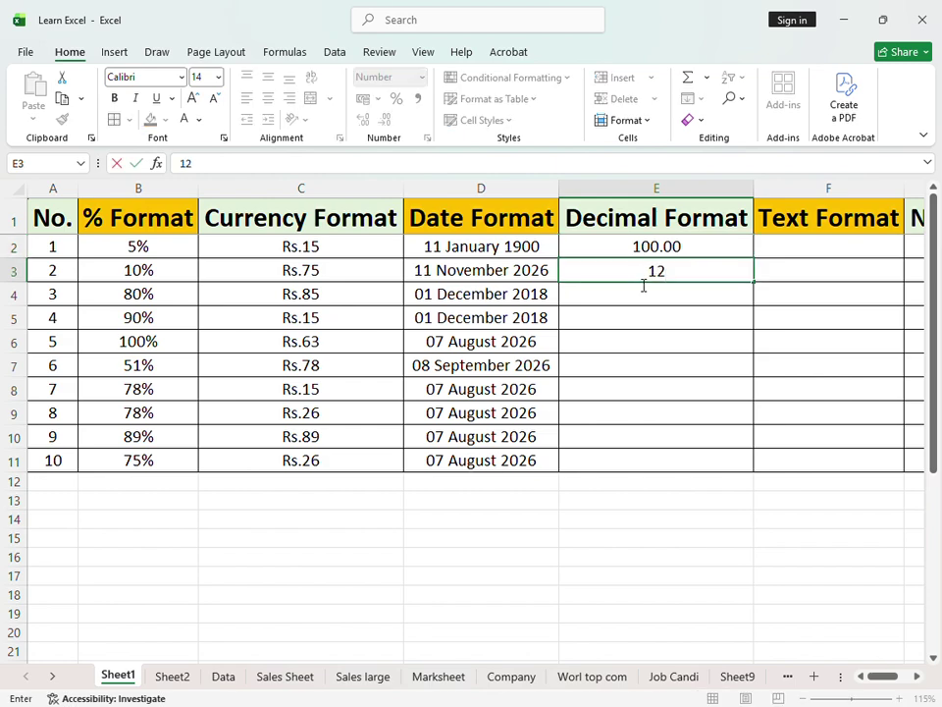
pyautogui.press('Return')
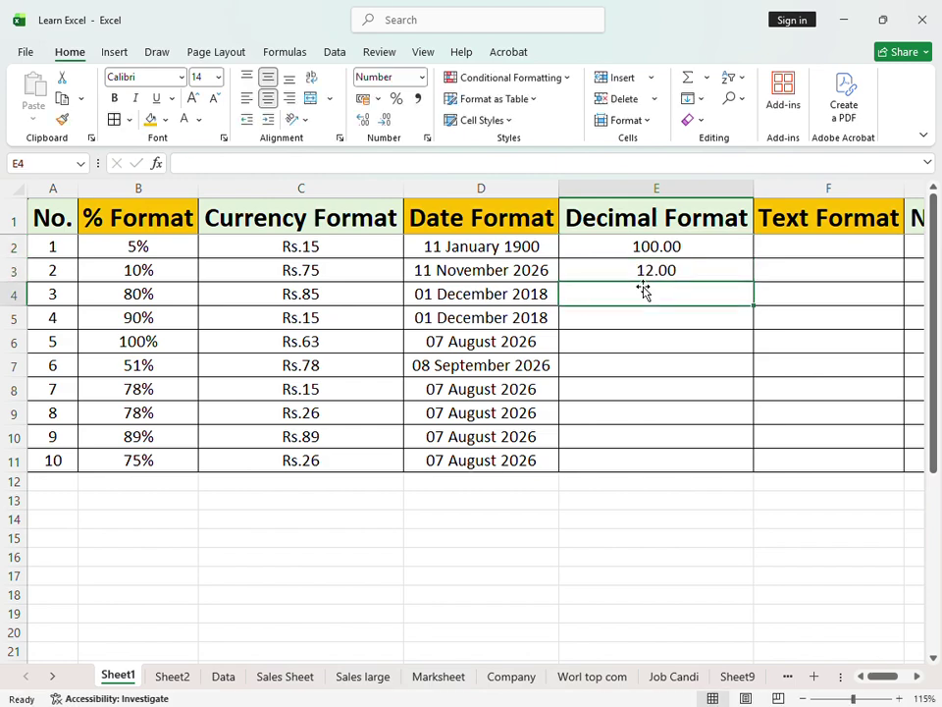
pyautogui.write('78')
pyautogui.press('Return')
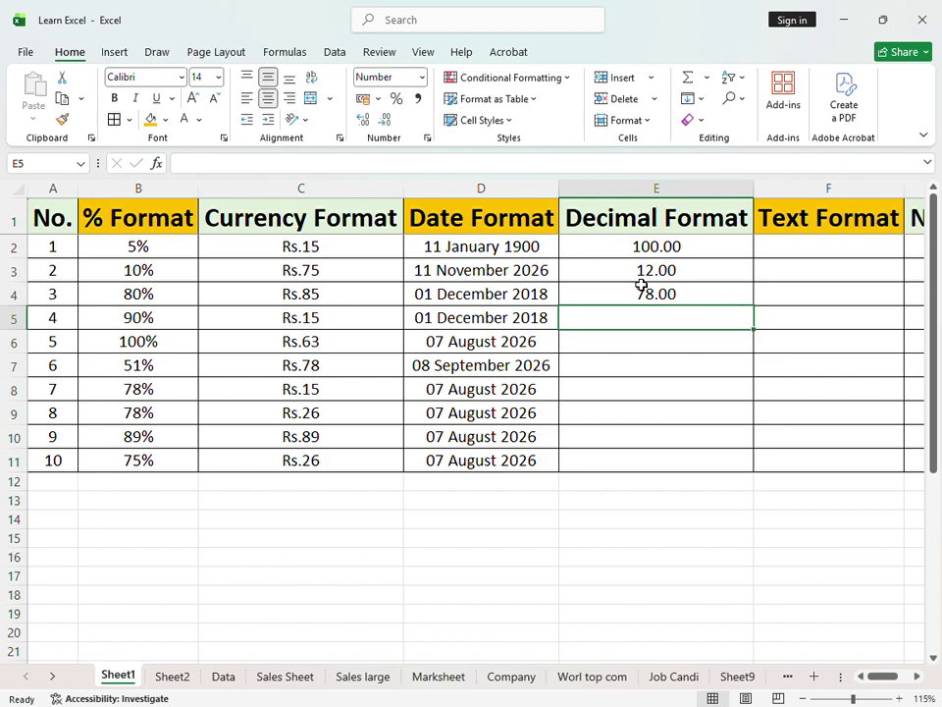
# Step: Enter 89, 52 and 75 in cells E5 to E7 of the Decimal Format column
pyautogui.write('89')
pyautogui.press('Return')
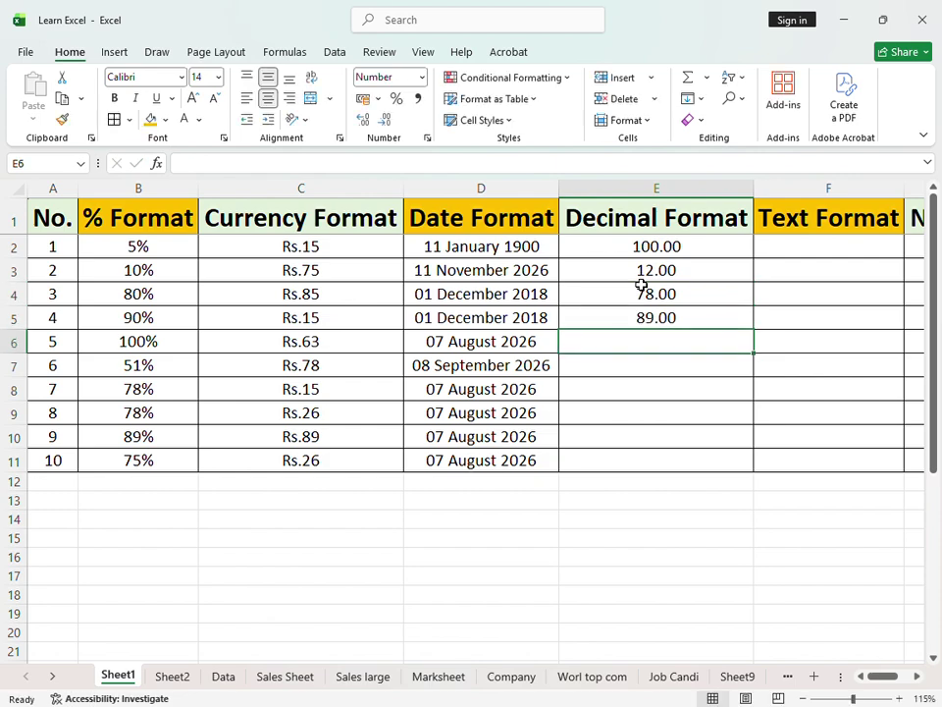
pyautogui.write('52')
pyautogui.press('Return')
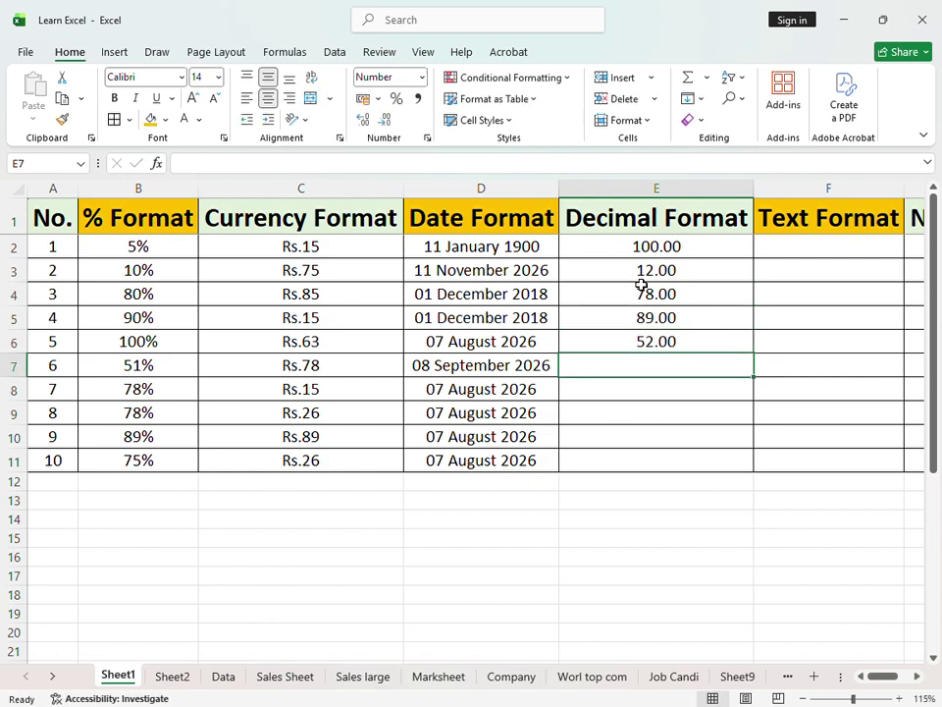
pyautogui.write('75')
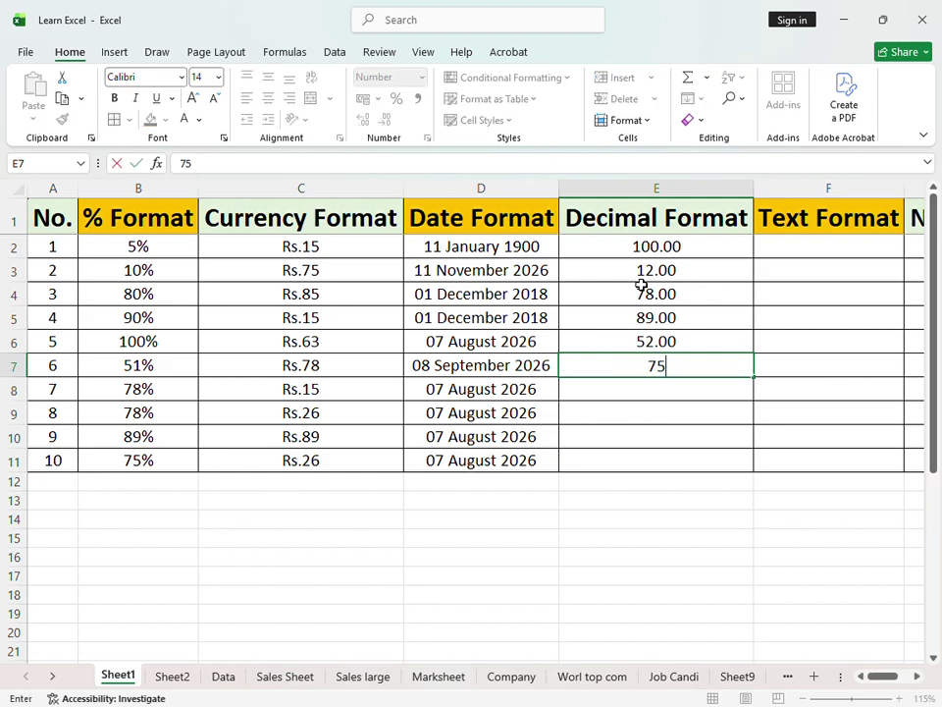
pyautogui.press('Return')
# Step: Enter 10, 15, 56 and 54 in cells E8 to E11 of the Decimal Format column
pyautogui.write('10')
pyautogui.press('Return')
pyautogui.write('15')
pyautogui.press('Return')
pyautogui.write('56')
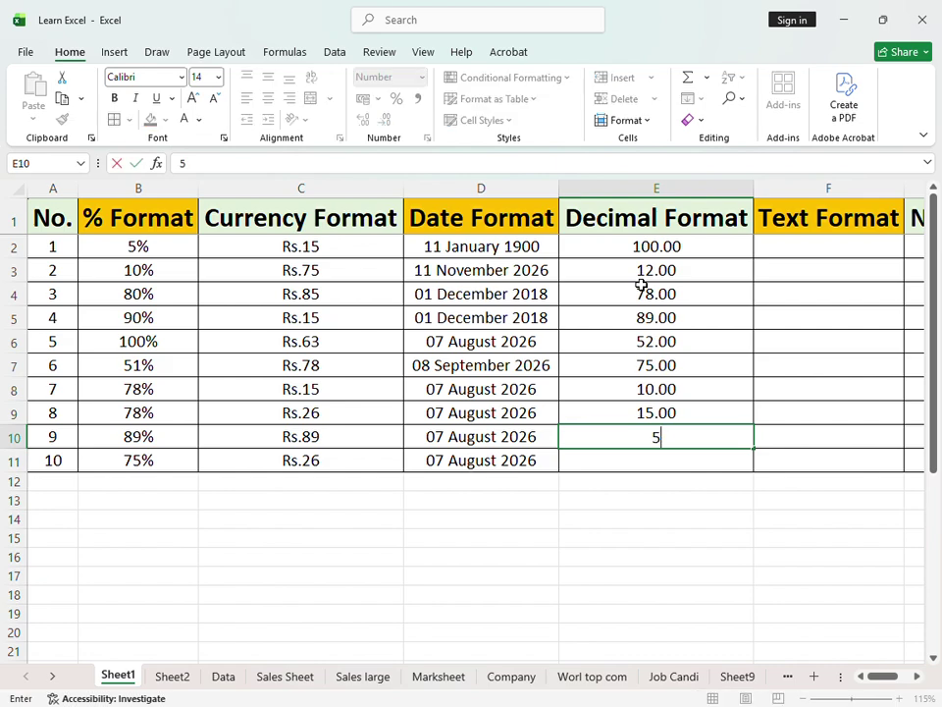
pyautogui.press('Return')
pyautogui.write('5')
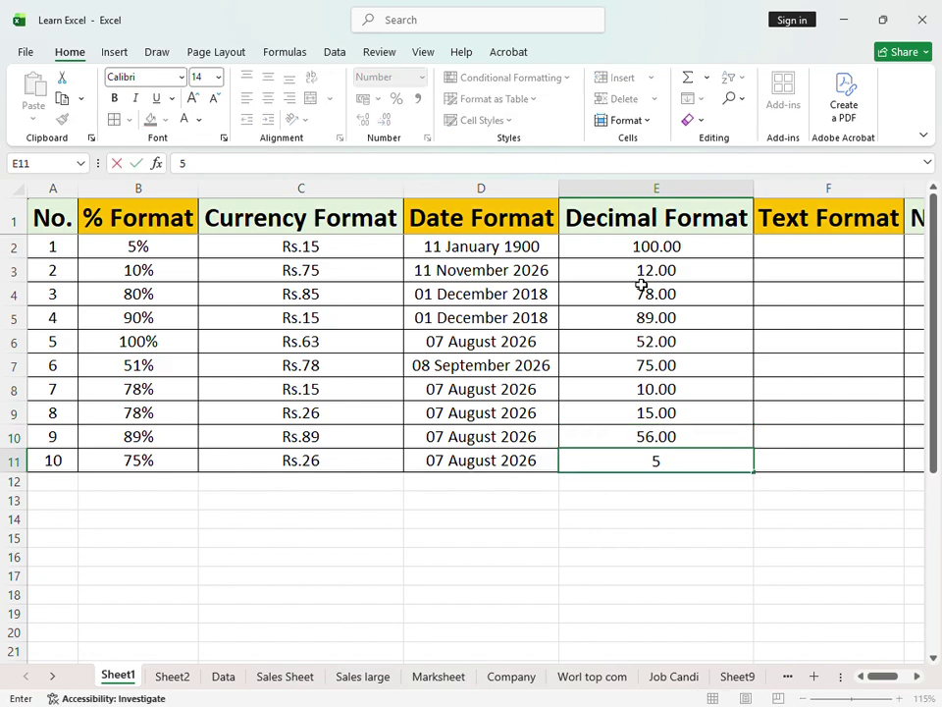
pyautogui.write('4')
pyautogui.press('Return')
# Step: Review the filled percentage, currency, date and decimal columns of the table
pyautogui.press('Up')
pyautogui.hotkey('ctrl', 'Left')
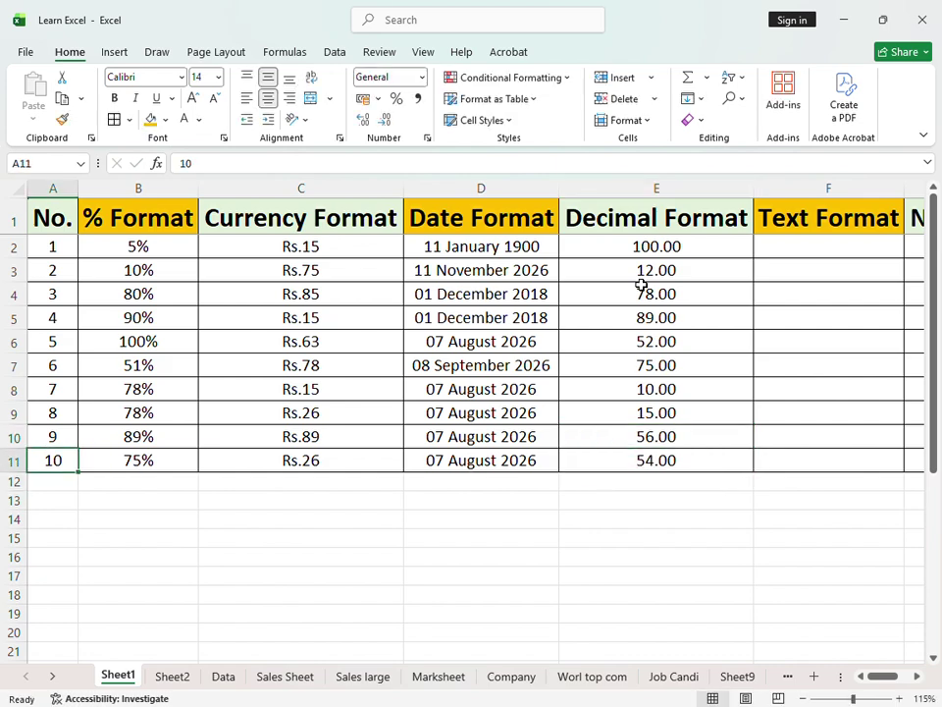
pyautogui.hotkey('ctrl', 'Up')
pyautogui.press('Right')
pyautogui.press('Down')
pyautogui.press('Down')
pyautogui.press('Down')
pyautogui.press('Down')
pyautogui.press('Down')
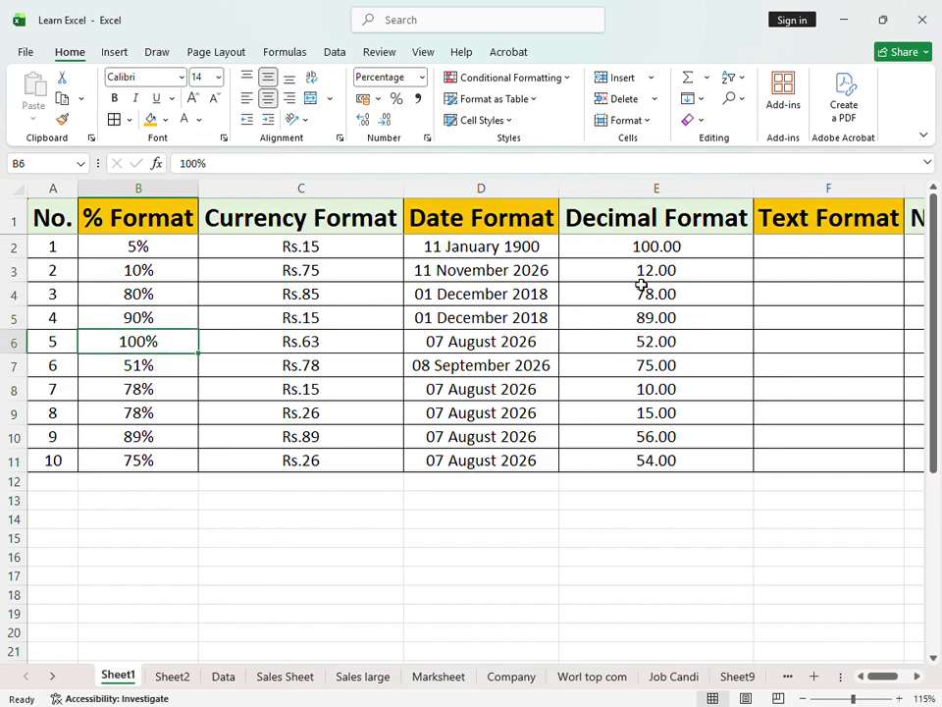
pyautogui.press('Right')
pyautogui.press('Right')
pyautogui.hotkey('ctrl', 'Up')
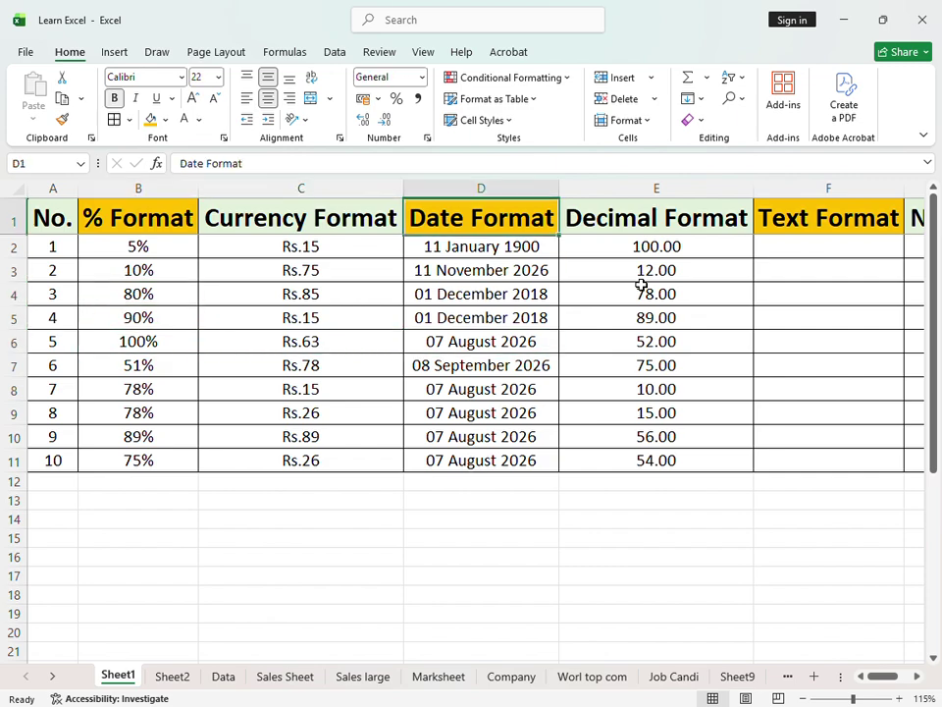
pyautogui.press('Down')
pyautogui.press('Right')
pyautogui.hotkey('ctrl', 'shift', 'Down')
# Step: Enter 01 in cell F2 of the Text Format column
pyautogui.press('Right')
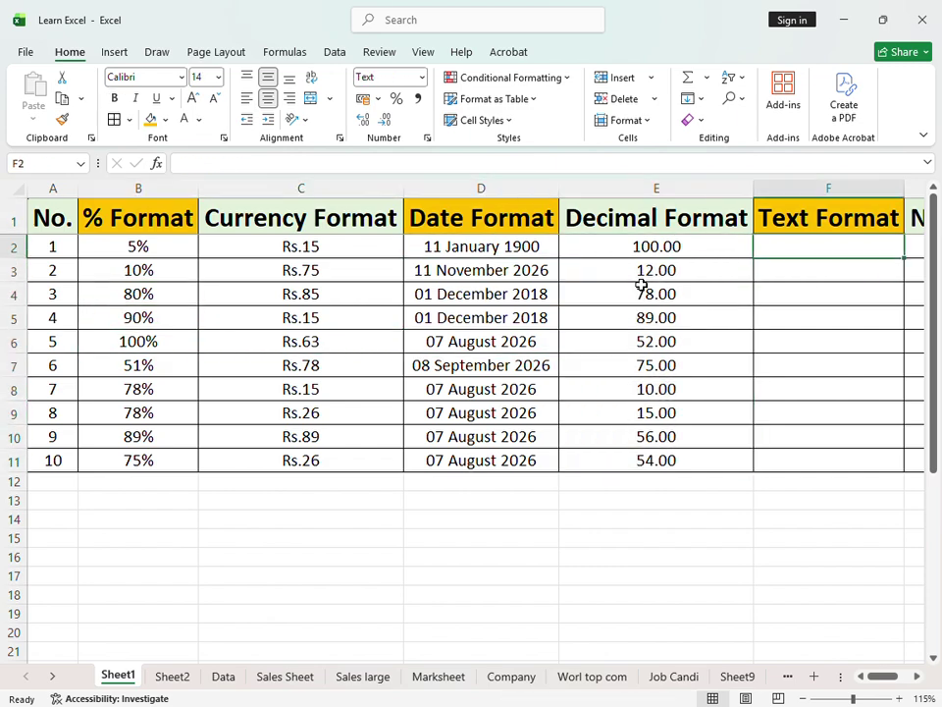
pyautogui.press('Right')
pyautogui.press('Left')
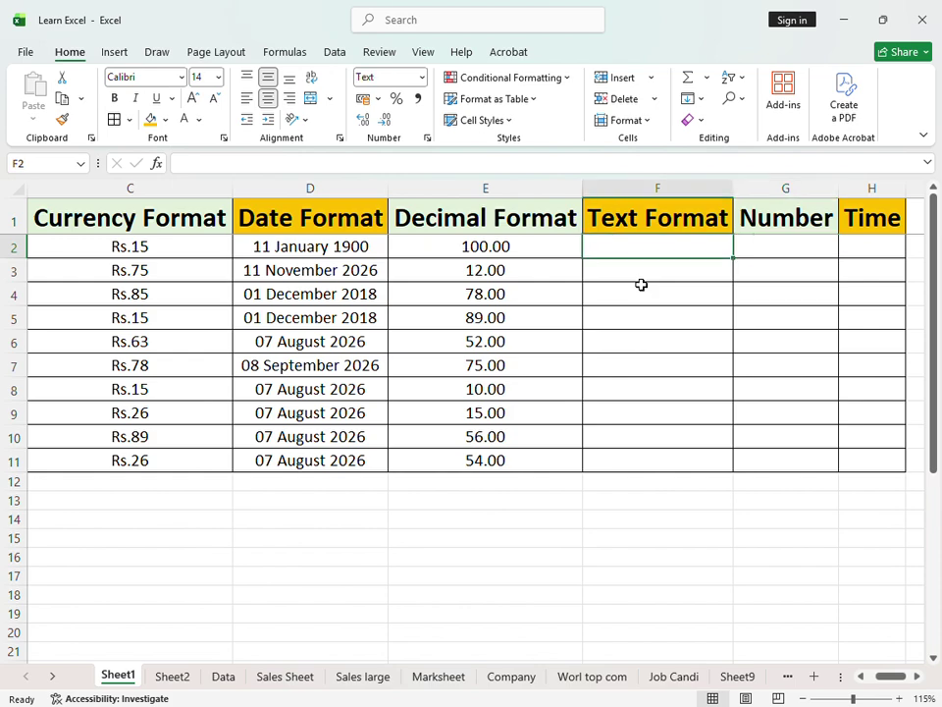
pyautogui.write('1')
pyautogui.press('BackSpace')
pyautogui.write('01')
pyautogui.press('Return')
pyautogui.press('Up')
# Step: Enter 01 in cell G2 of the Number column and remove both of its decimal places
pyautogui.press('Right')
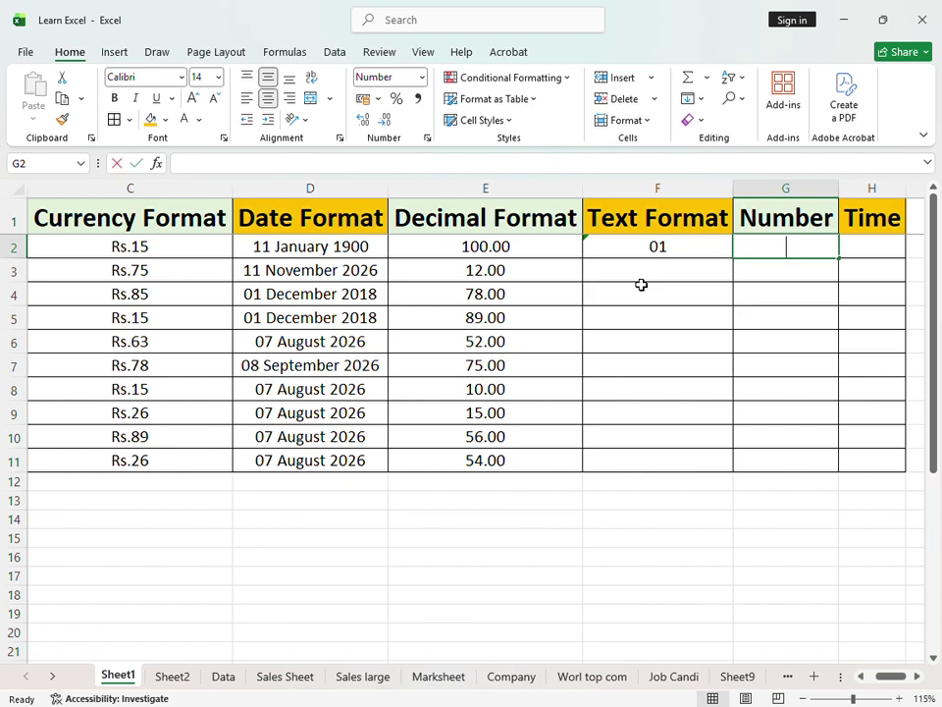
pyautogui.write('01')
pyautogui.press('Return')
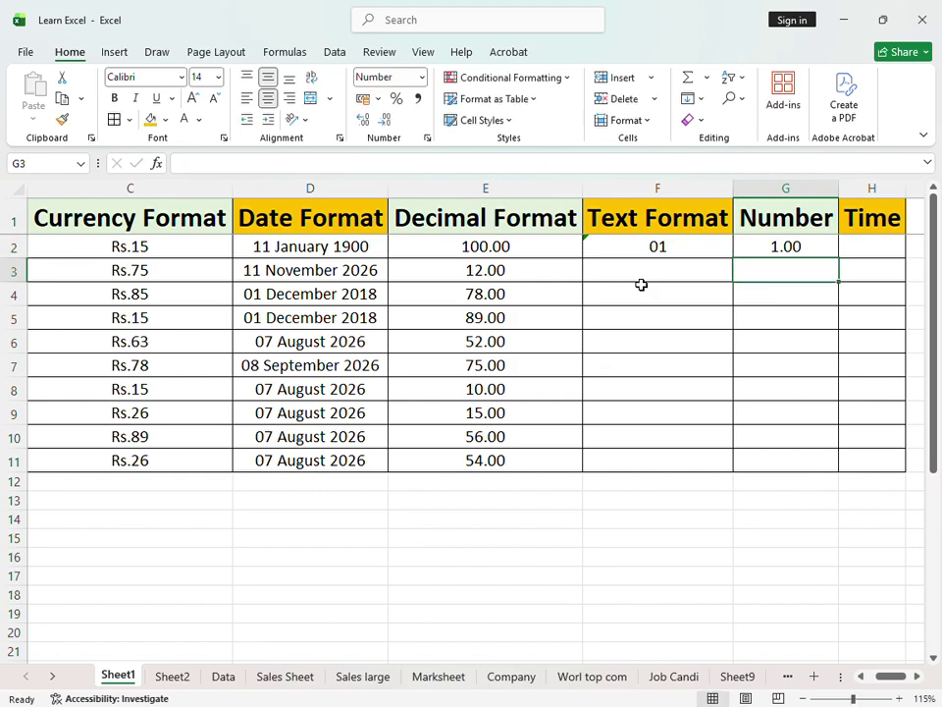
pyautogui.press('Up')
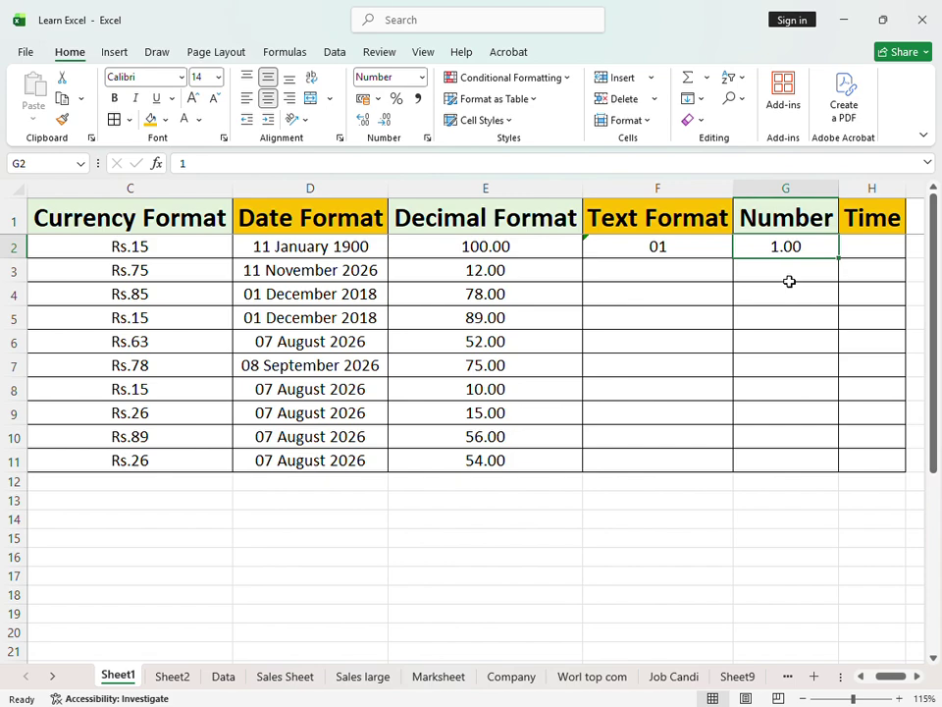
pyautogui.click(386, 120)
pyautogui.click(386, 120)
# Step: Enter 003 in both the Text Format cell F3 and the Number cell G3
pyautogui.press('Left')
pyautogui.press('Down')
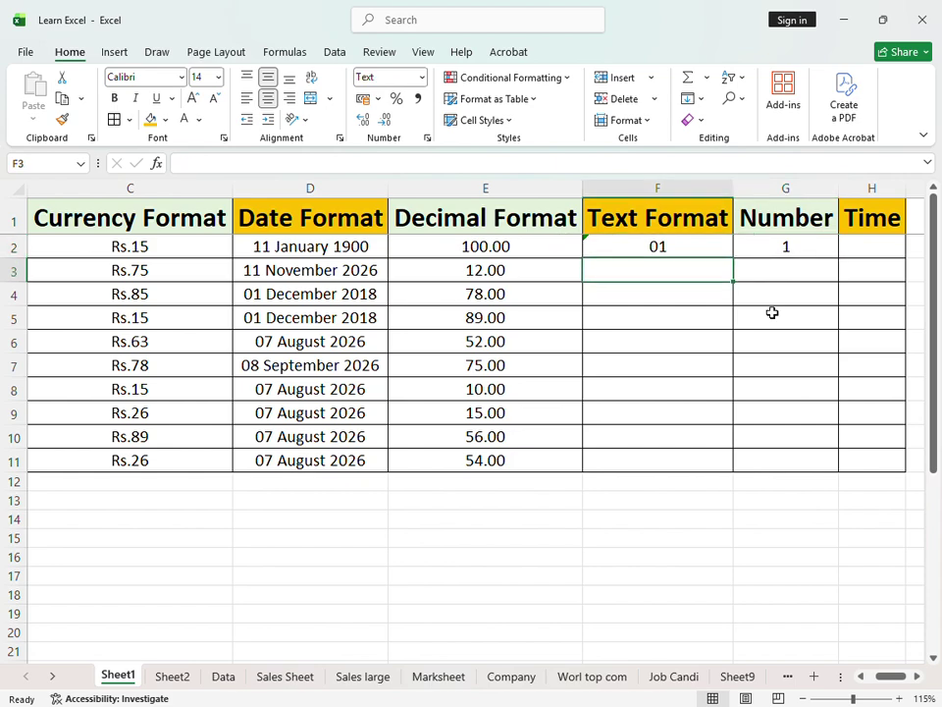
pyautogui.write('003')
pyautogui.press('Return')
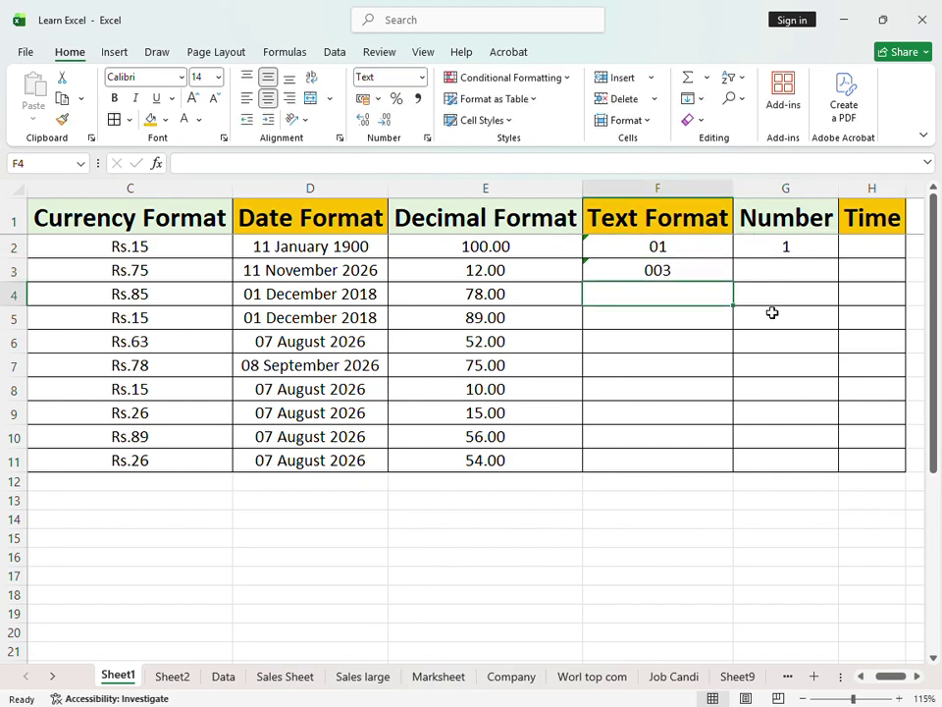
pyautogui.press('Up')
pyautogui.press('Right')
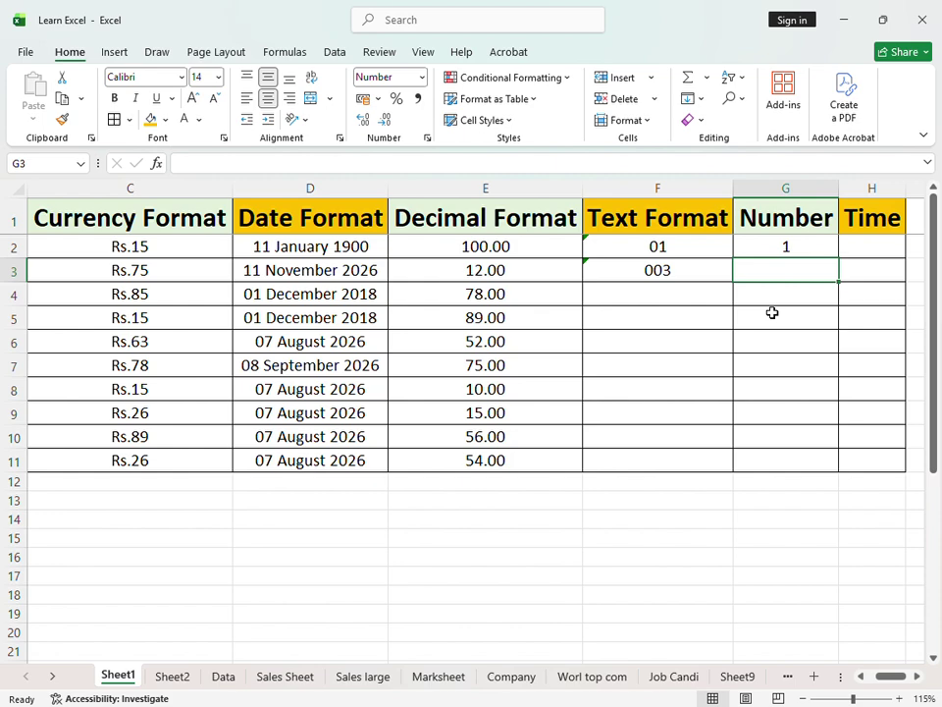
pyautogui.write('003')
pyautogui.press('Return')
pyautogui.press('Up')
# Step: Fill cell G2 down to G11 to carry over its zero-decimal format, and clear the copied values from G3 to G11
pyautogui.moveTo(789, 248); pyautogui.dragTo(785, 468)
pyautogui.hotkey('ctrl', 'd')
pyautogui.click(782, 275)
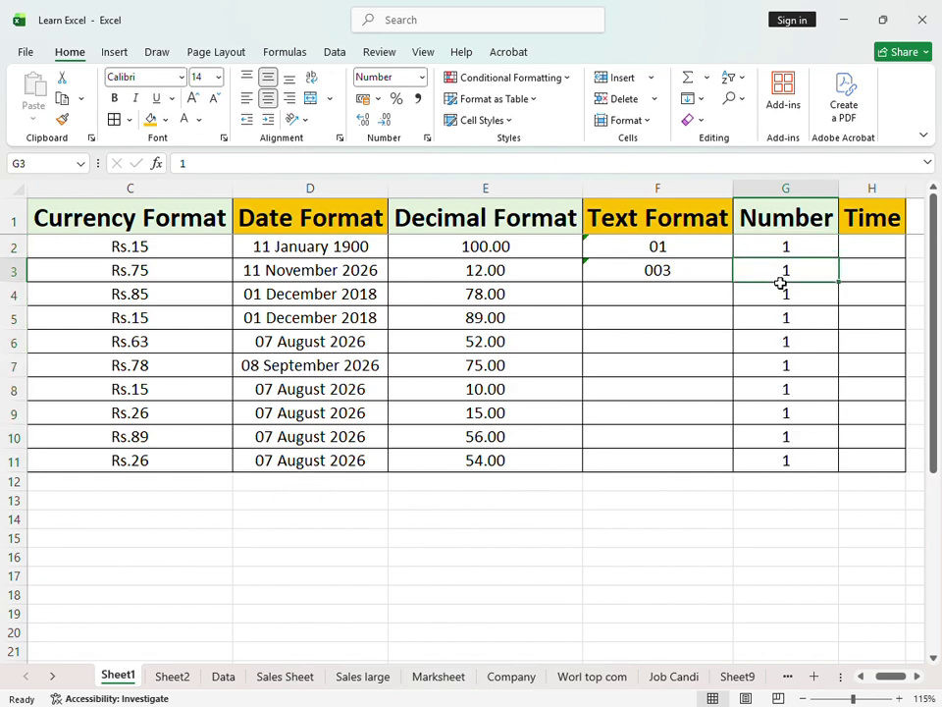
pyautogui.hotkey('ctrl', 'shift', 'Down')
pyautogui.press('Delete')
pyautogui.press('Up')
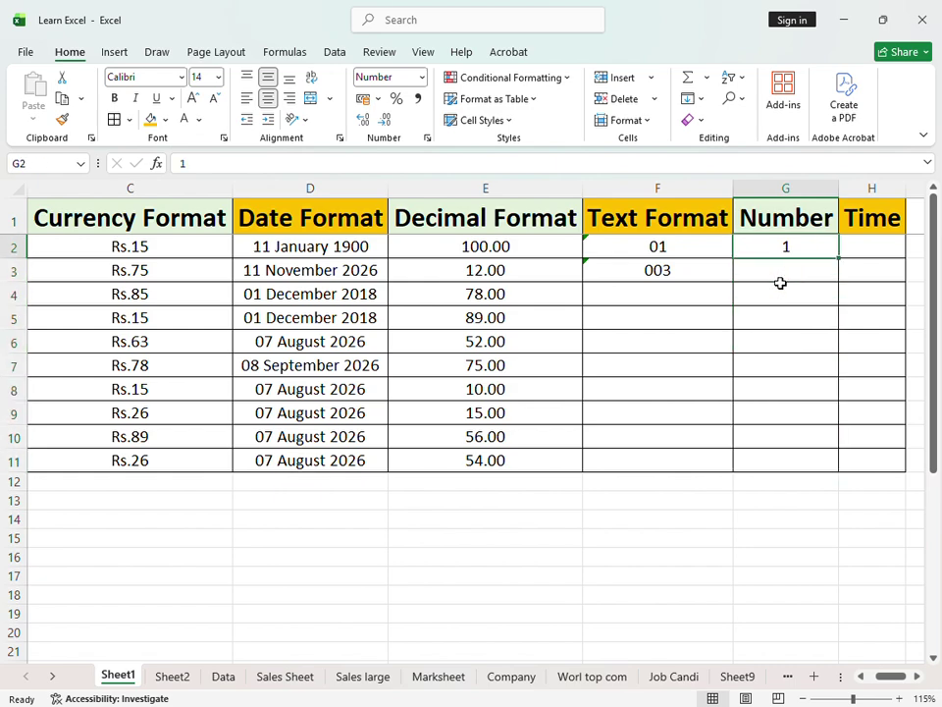
# Step: Enter 003 in the Number cell G3 and compare it with the Text Format cell F3
pyautogui.press('Down')
pyautogui.write('3')
pyautogui.press('BackSpace')
pyautogui.write('003')
pyautogui.hotkey('ctrl', 'Return')
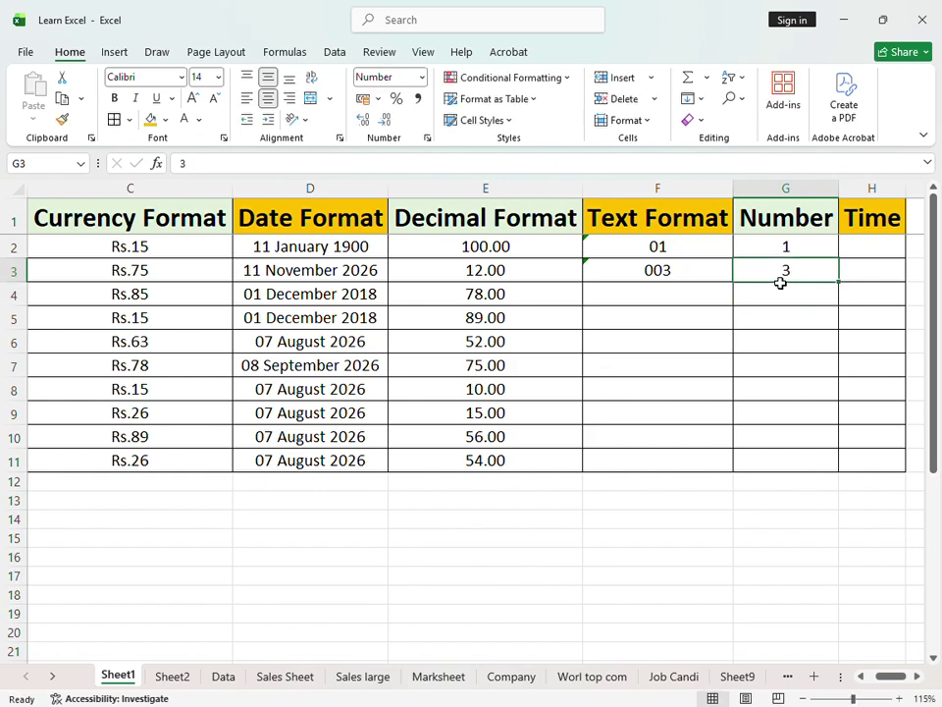
pyautogui.click(666, 315)
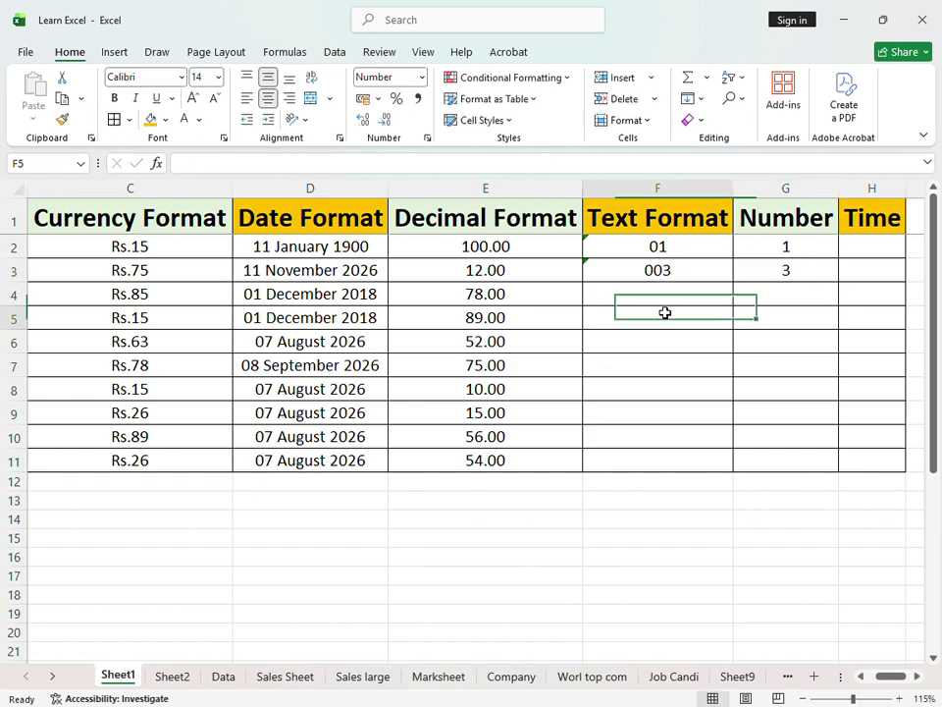
pyautogui.click(669, 272)
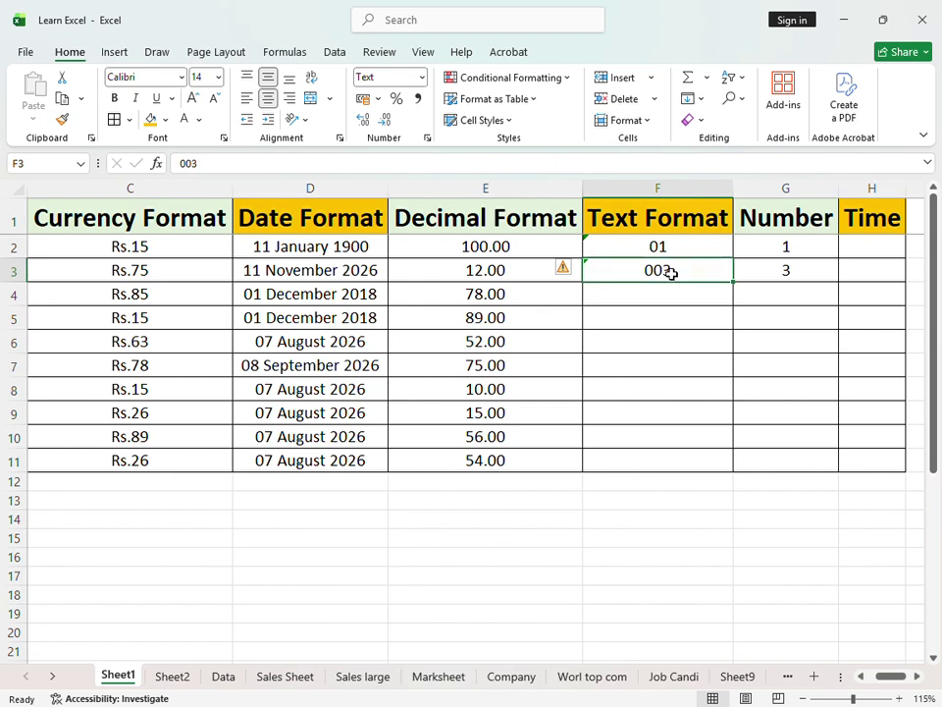
pyautogui.click(749, 280)
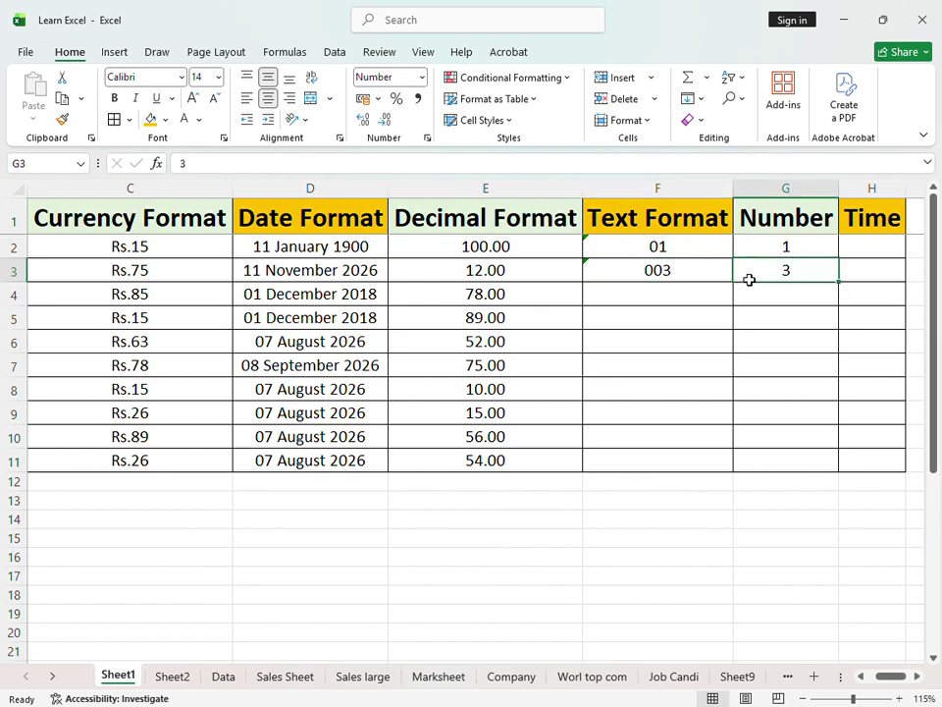
# Step: Replace the values in the Text Format cell F3 and the Number cell G3 with 005
pyautogui.click(673, 274)
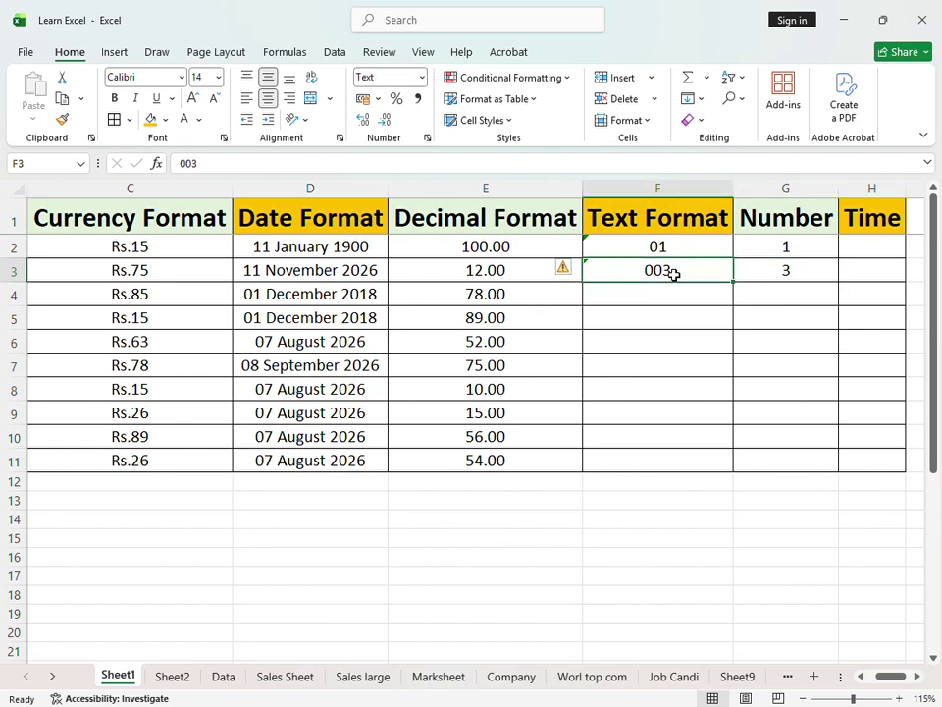
pyautogui.write('005')
pyautogui.press('Return')
pyautogui.click(673, 274)
pyautogui.press('Right')
pyautogui.write('005')
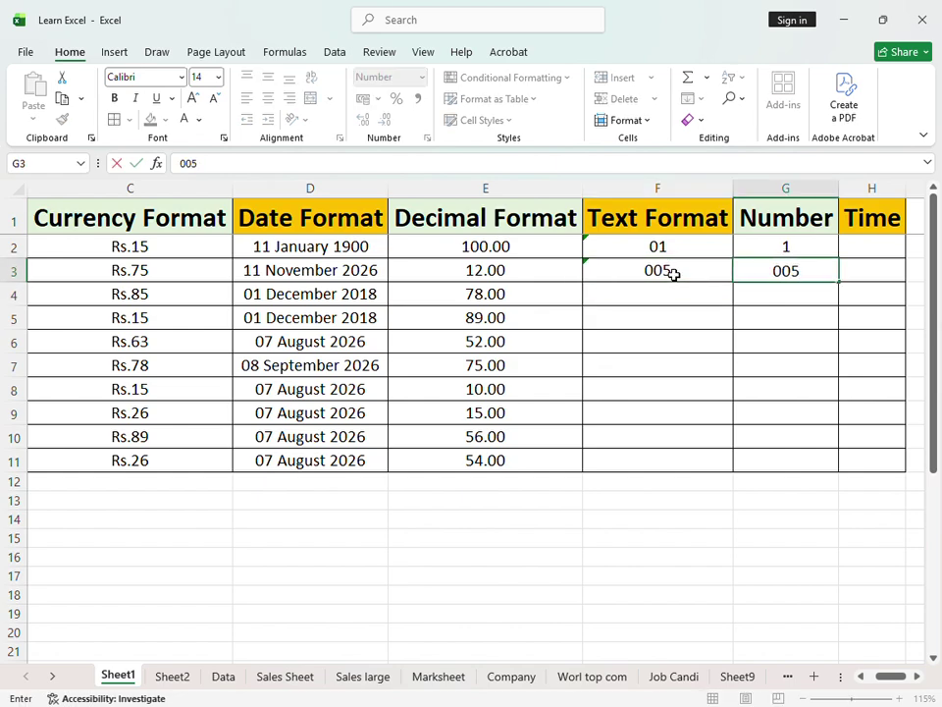
pyautogui.press('Return')
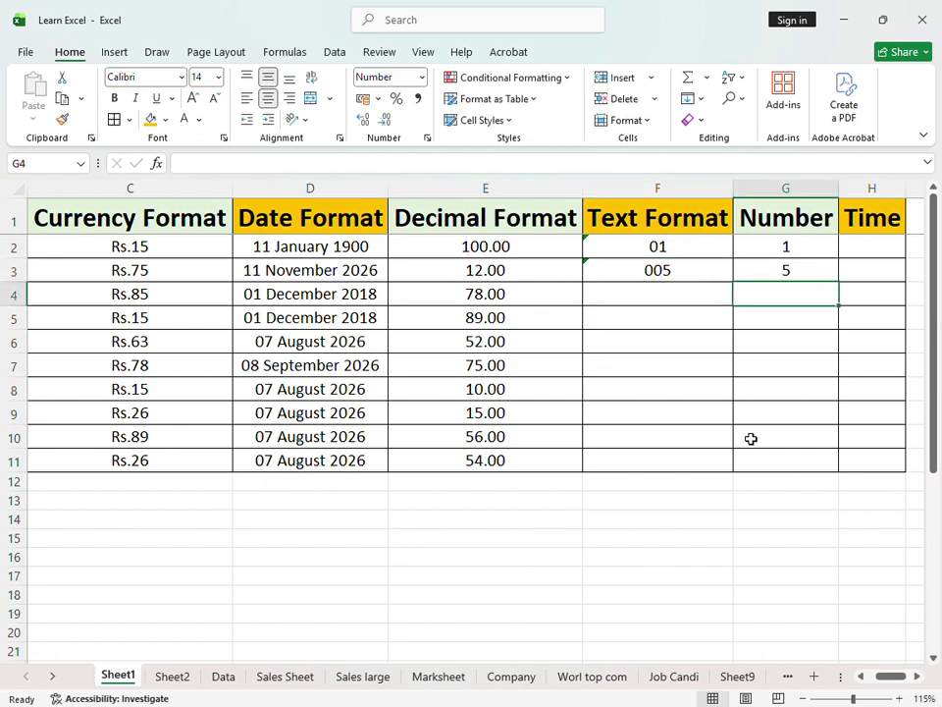
# Step: Enter 005, 008 and 008 in cells F4 to F6 of the Text Format column
pyautogui.moveTo(675, 261); pyautogui.dragTo(688, 456)
pyautogui.click(666, 340)
pyautogui.click(667, 298)
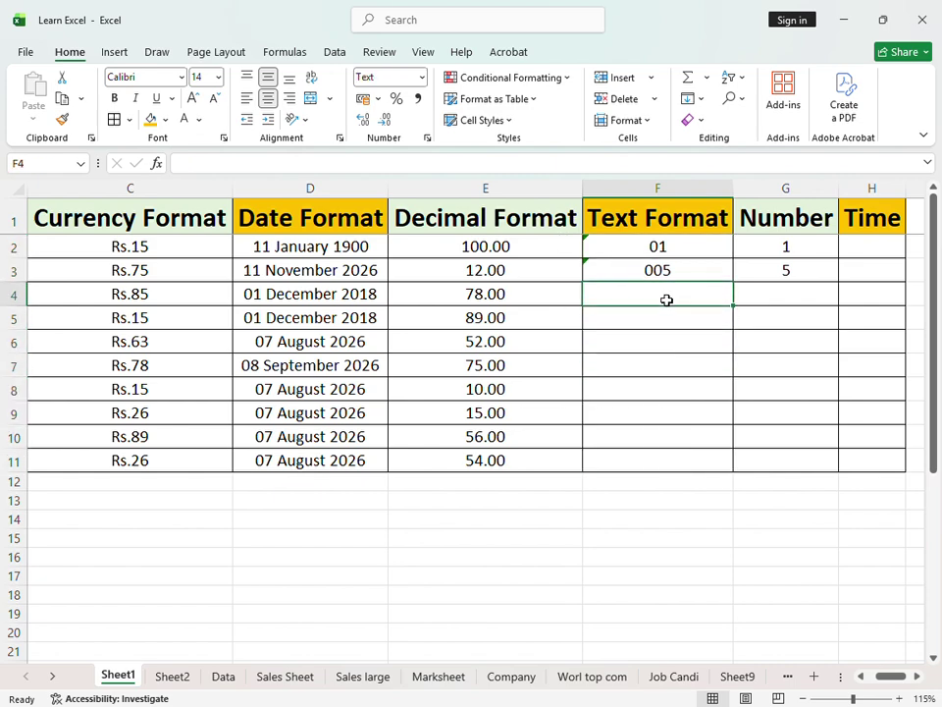
pyautogui.write('005')
pyautogui.press('Return')
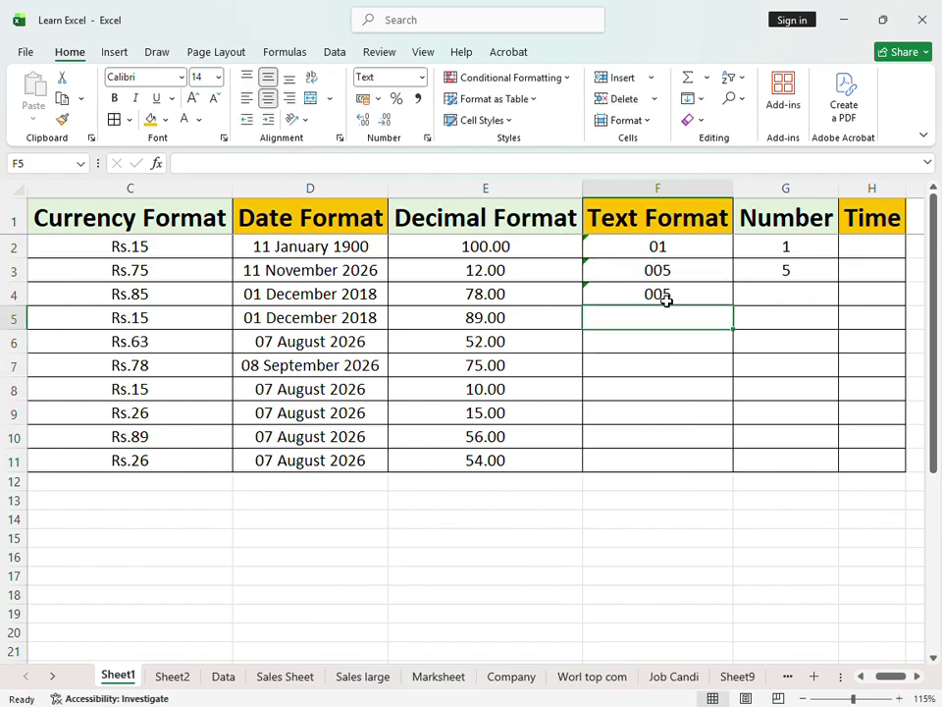
pyautogui.write('008')
pyautogui.press('Return')
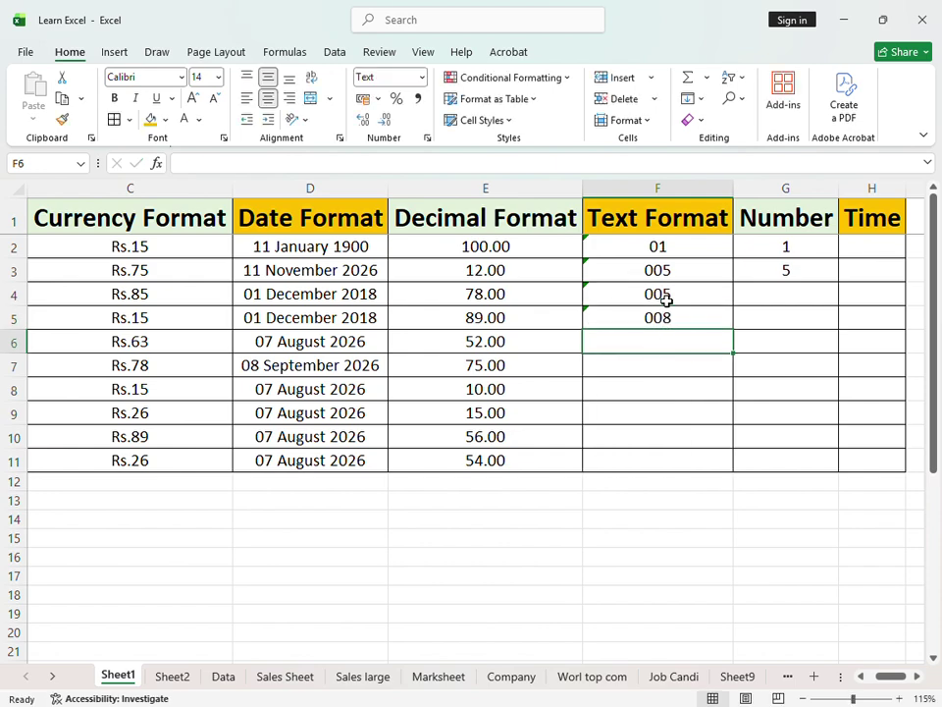
pyautogui.write('008')
pyautogui.press('Return')
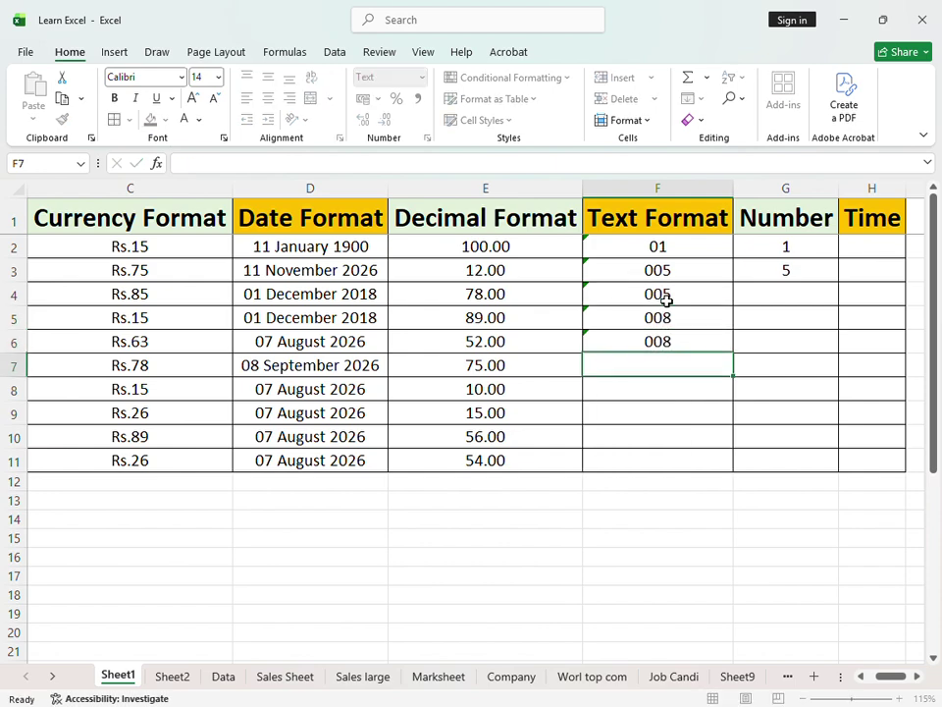
# Step: Enter 12, 18, 78, 088 and 099 in cells F7 to F11 of the Text Format column
pyautogui.write('12')
pyautogui.press('Return')
pyautogui.write('18')
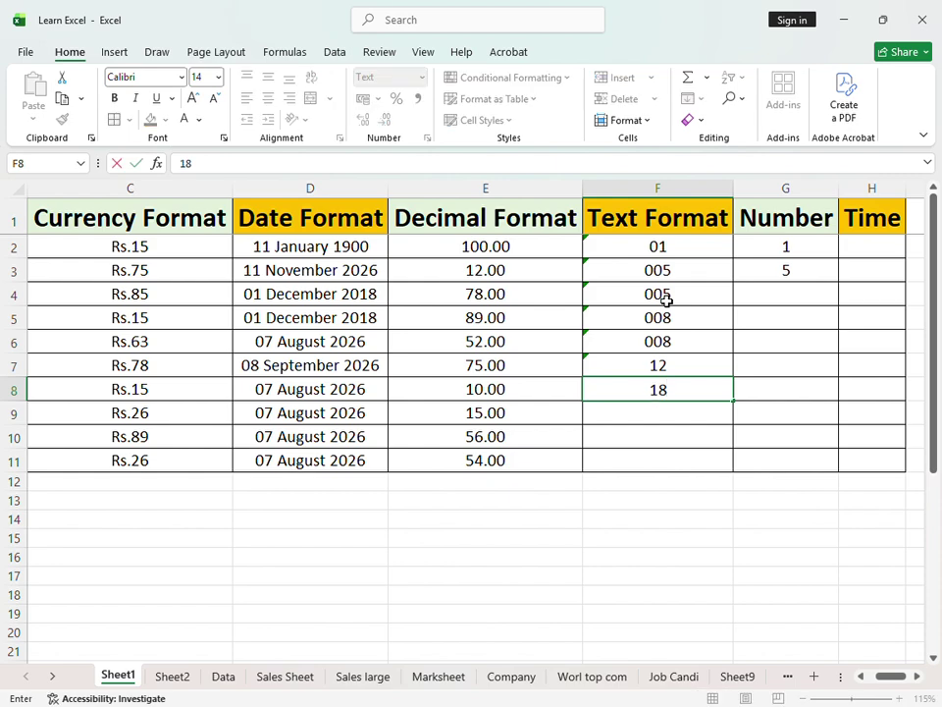
pyautogui.press('Return')
pyautogui.write('78')
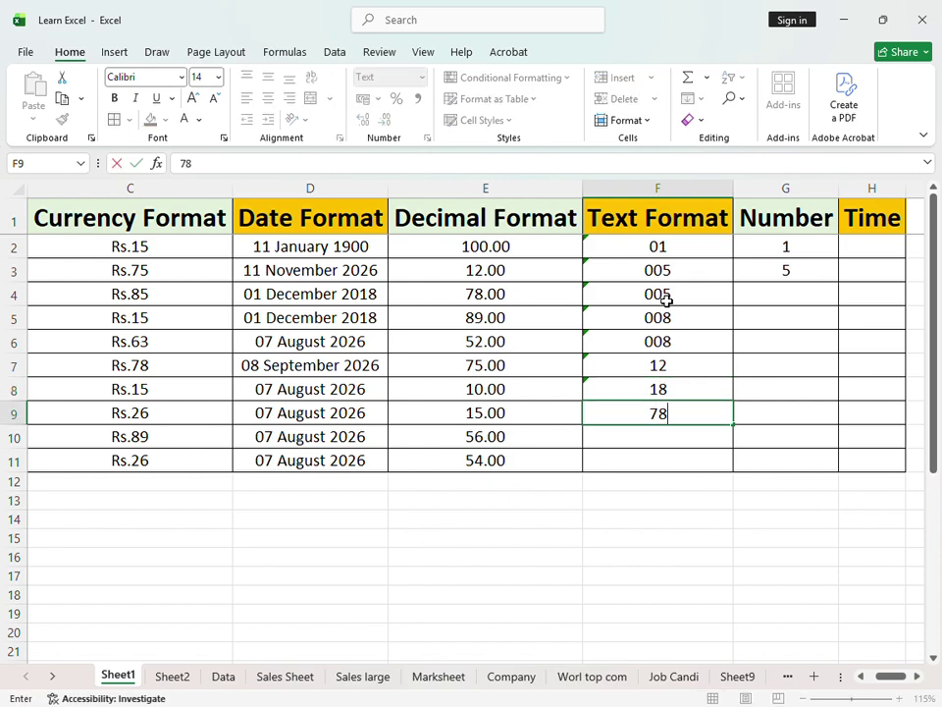
pyautogui.press('Return')
pyautogui.write('088')
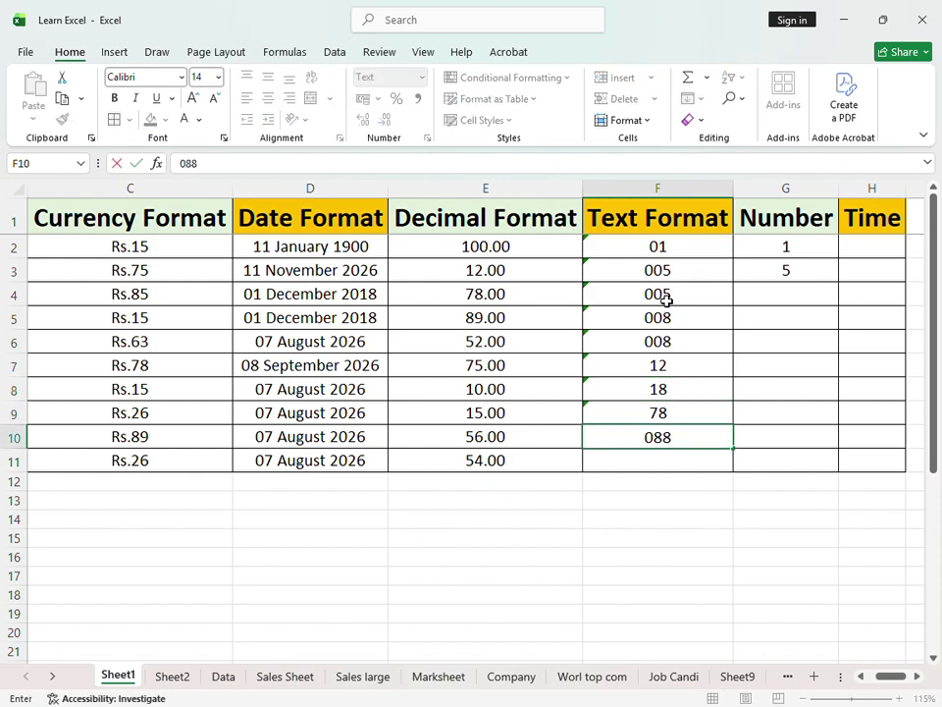
pyautogui.press('Return')
pyautogui.write('099')
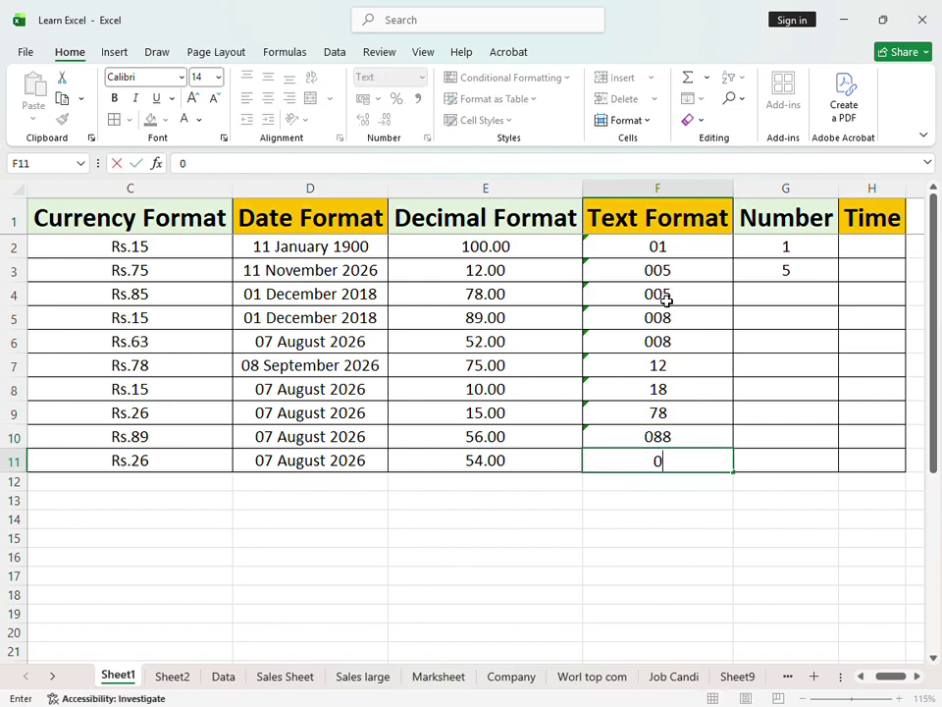
pyautogui.press('Return')
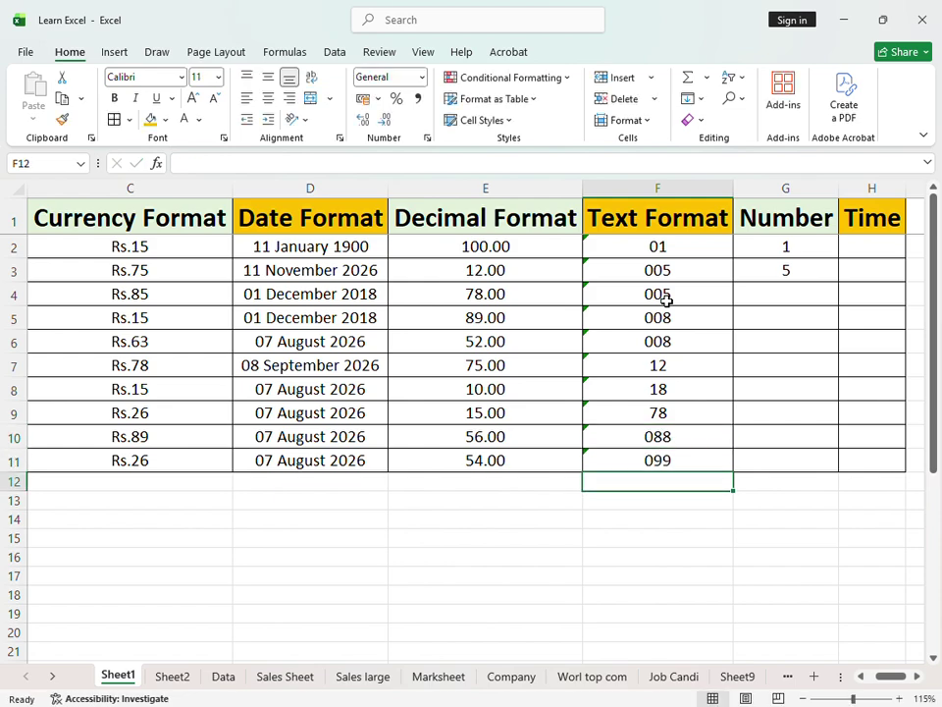
# Step: Enter 008, 75 and 85 in cells G4 to G6 of the Number column
pyautogui.click(664, 299)
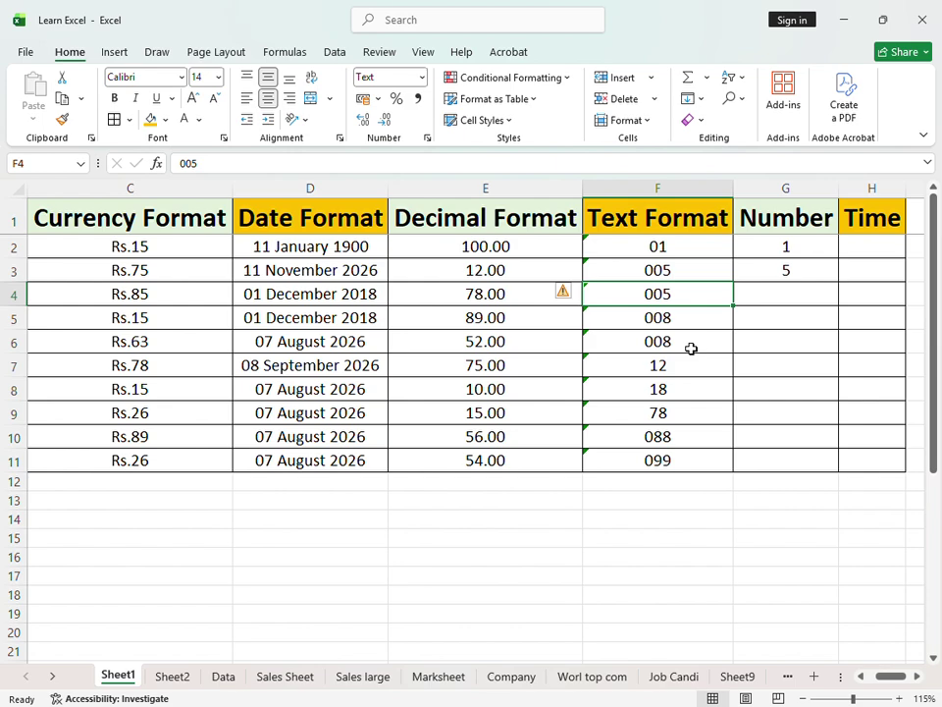
pyautogui.press('Right')
pyautogui.write('008')
pyautogui.press('Return')
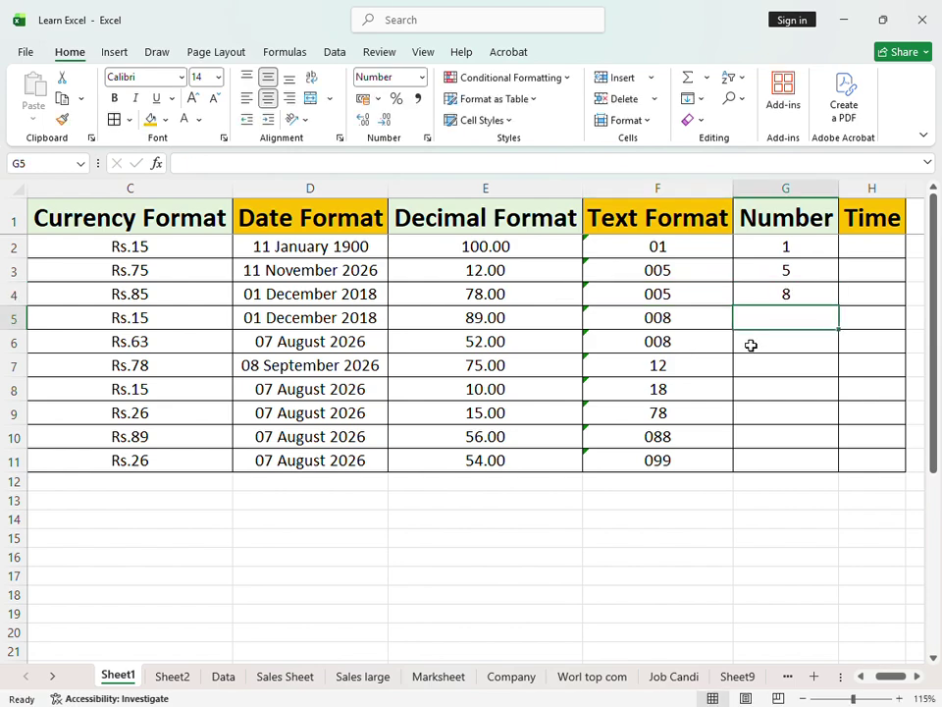
pyautogui.write('75')
pyautogui.press('Return')
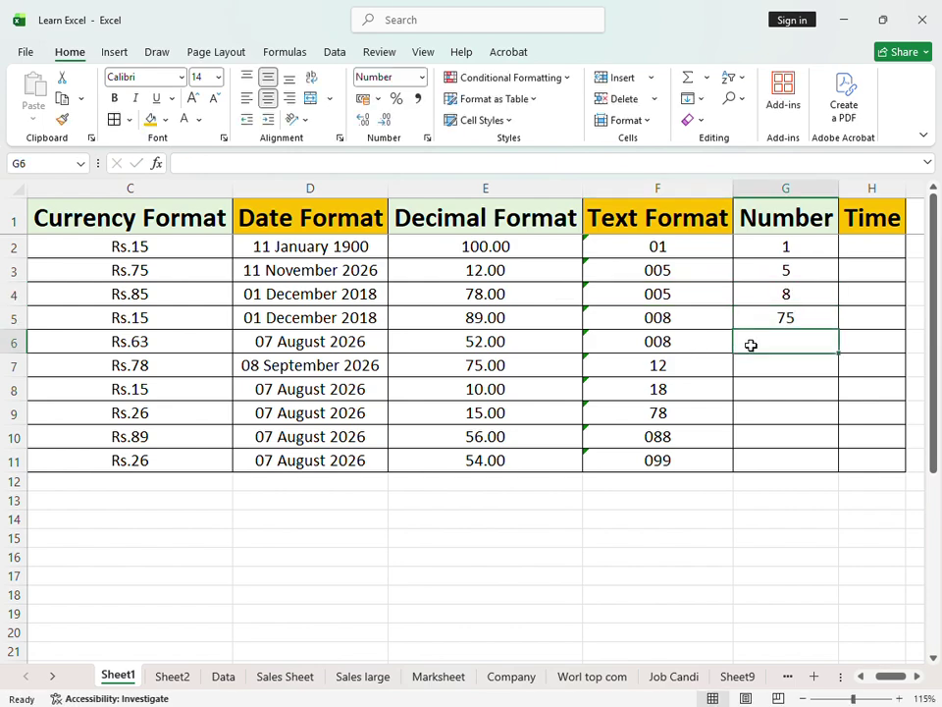
pyautogui.write('85')
pyautogui.press('Return')
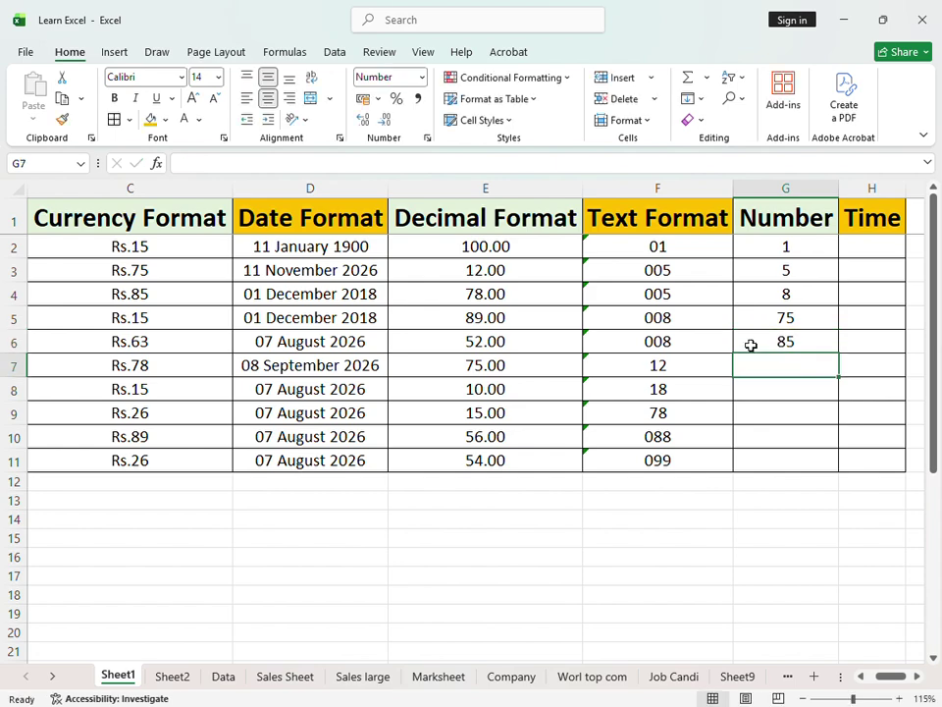
# Step: Total the Text Format values in cell F12 with =SUM(F2:F11)
pyautogui.click(658, 489)
pyautogui.write('=sum')
pyautogui.press('Tab')
pyautogui.moveTo(657, 252); pyautogui.dragTo(668, 463)
pyautogui.write(')')
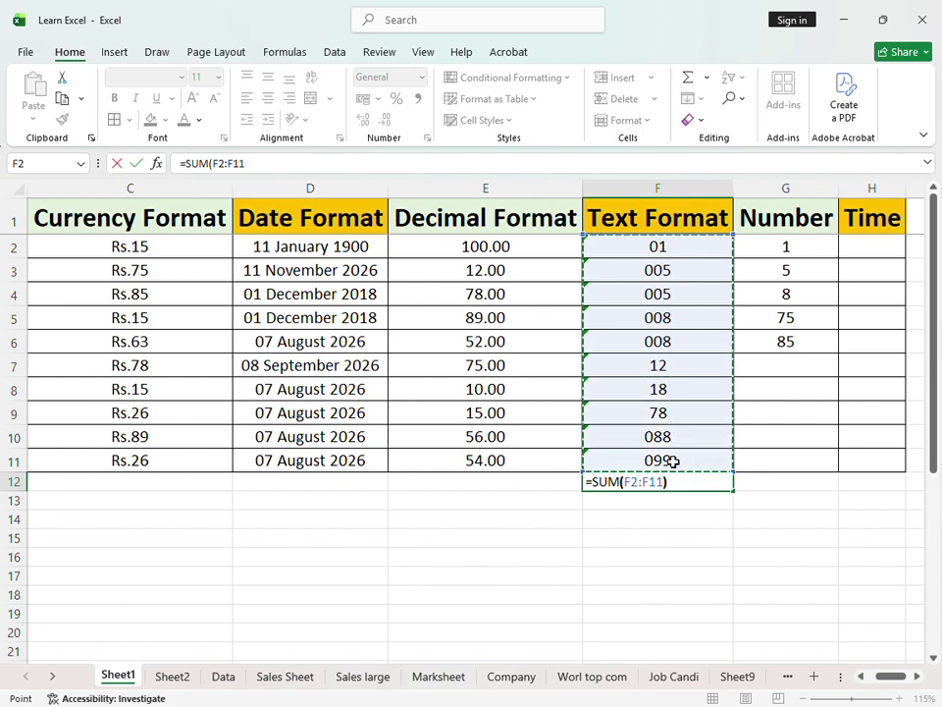
pyautogui.press('Return')
pyautogui.press('Up')
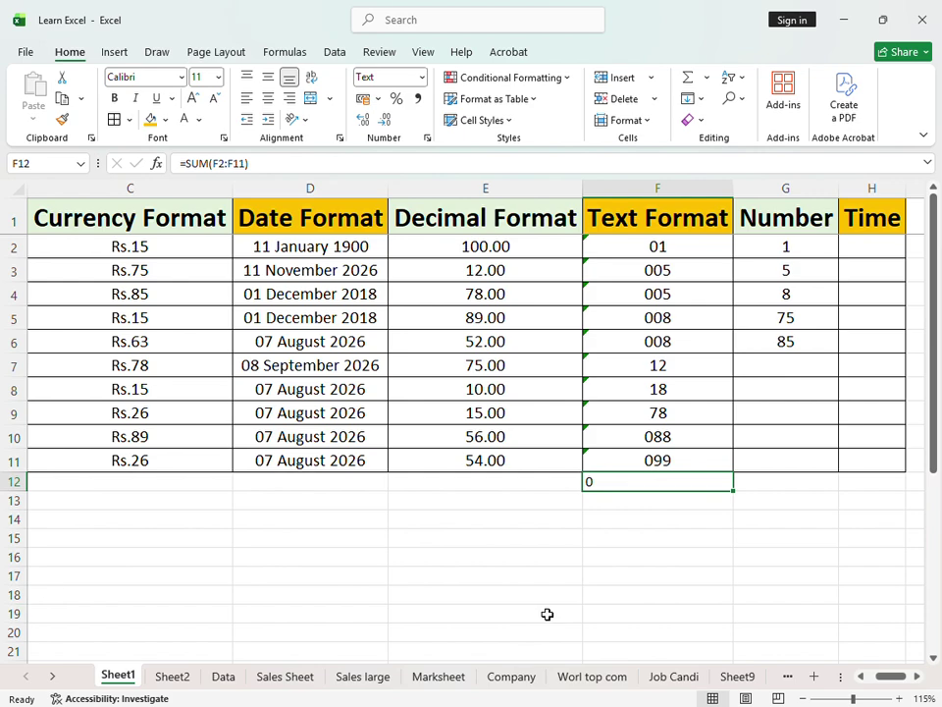
# Step: Total the Number column in cell G12 with =SUM(G2:G11)
pyautogui.click(777, 480)
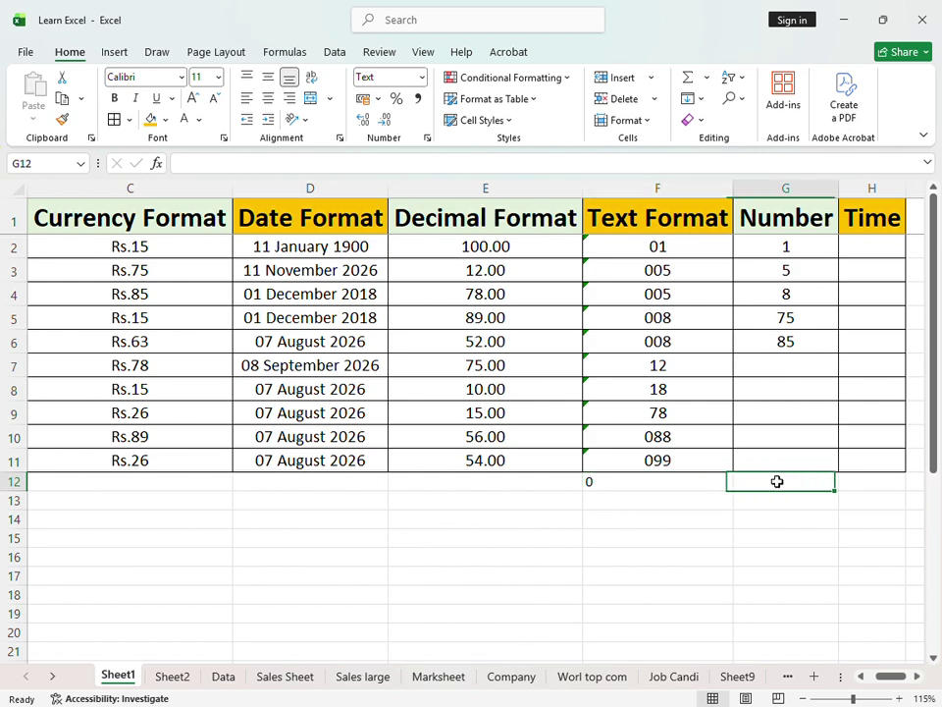
pyautogui.write('=sum')
pyautogui.press('Tab')
pyautogui.moveTo(785, 247); pyautogui.dragTo(791, 463)
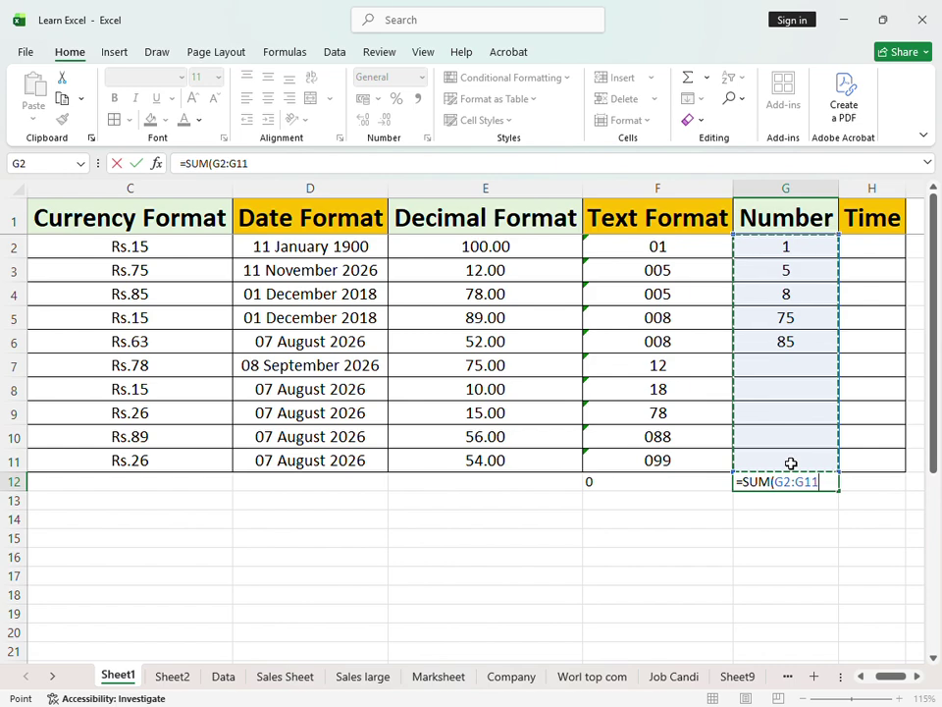
pyautogui.write(')')
pyautogui.press('Return')
pyautogui.press('Up')
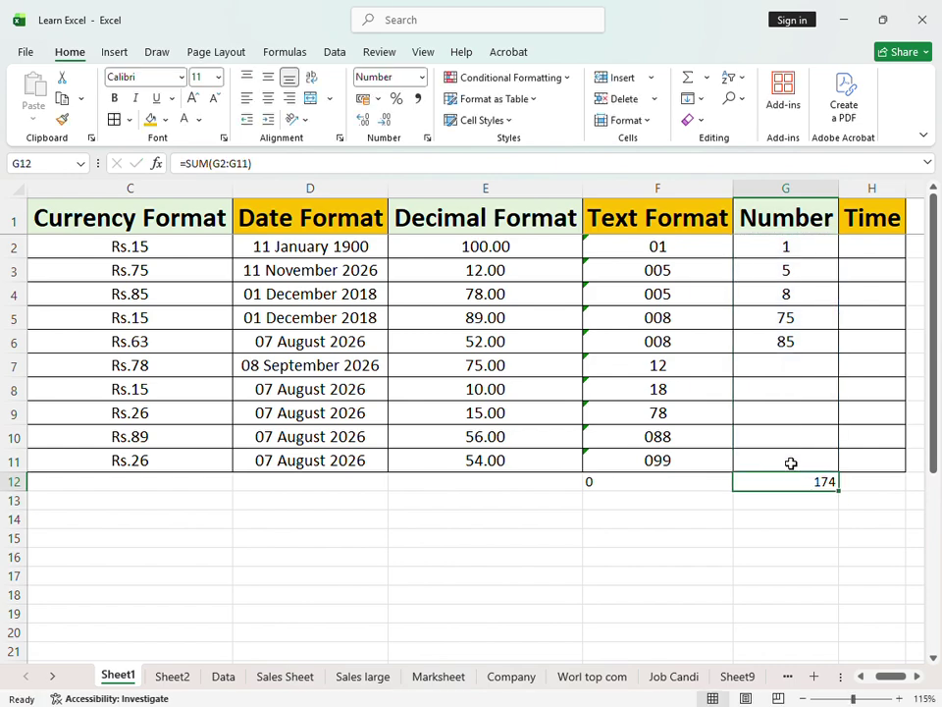
# Step: Enter 78, 75, 52, 45 and 89 in cells G7 to G11 of the Number column
pyautogui.click(757, 368)
pyautogui.write('78')
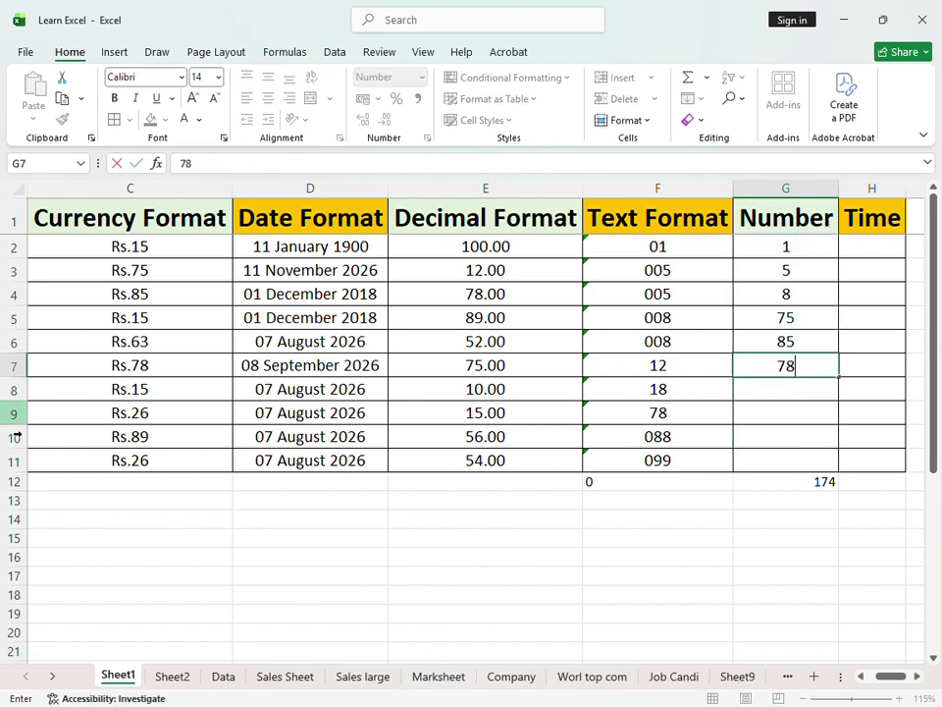
pyautogui.press('Return')
pyautogui.write('75')
pyautogui.press('Return')
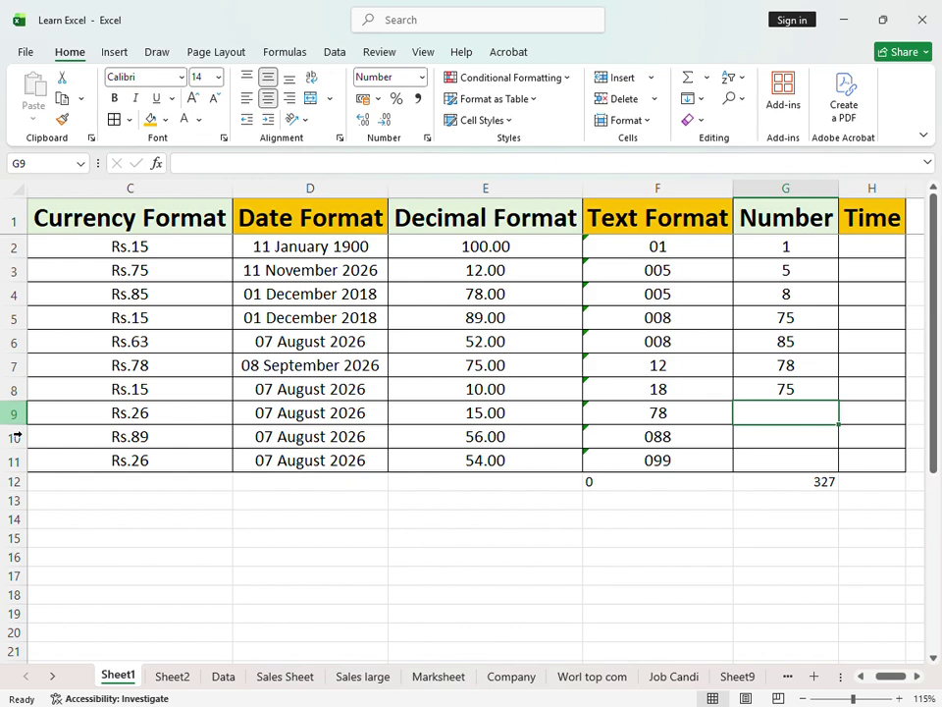
pyautogui.write('52')
pyautogui.press('Return')
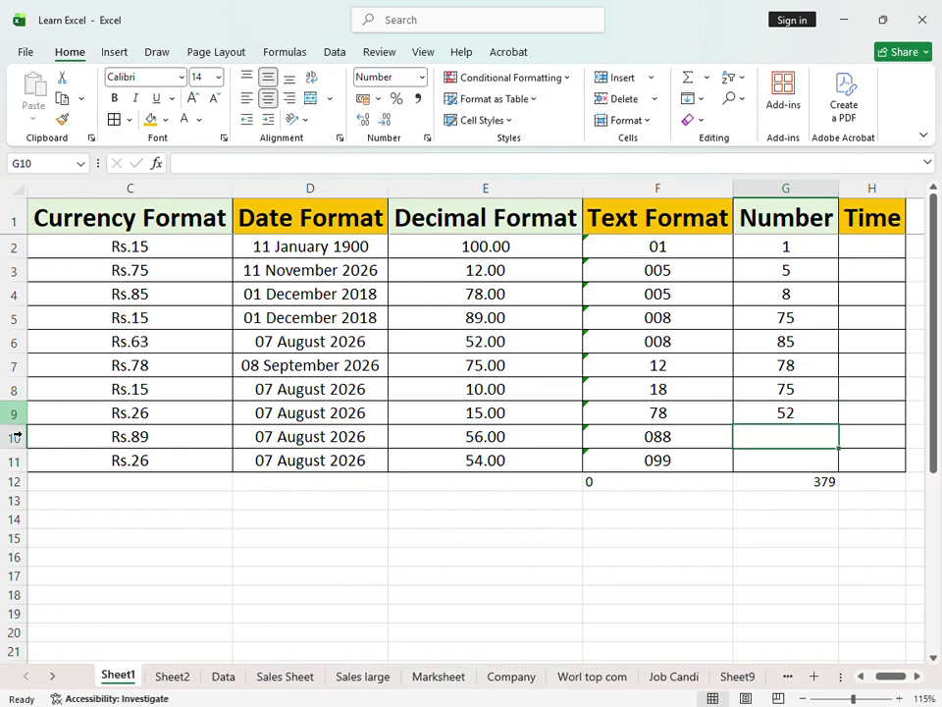
pyautogui.write('45')
pyautogui.press('Return')
pyautogui.write('89')
pyautogui.press('Return')
# Step: Examine the Text Format values in F2 to F11 and compare F6 with the Number cell G6
pyautogui.press('Up')
pyautogui.press('Left')
pyautogui.hotkey('shift', 'Up')
pyautogui.hotkey('shift', 'Up')
pyautogui.hotkey('shift', 'Up')
pyautogui.hotkey('shift', 'Up')
pyautogui.hotkey('shift', 'Up')
pyautogui.hotkey('shift', 'Up')
pyautogui.hotkey('shift', 'Up')
pyautogui.hotkey('shift', 'Up')
pyautogui.hotkey('shift', 'Up')
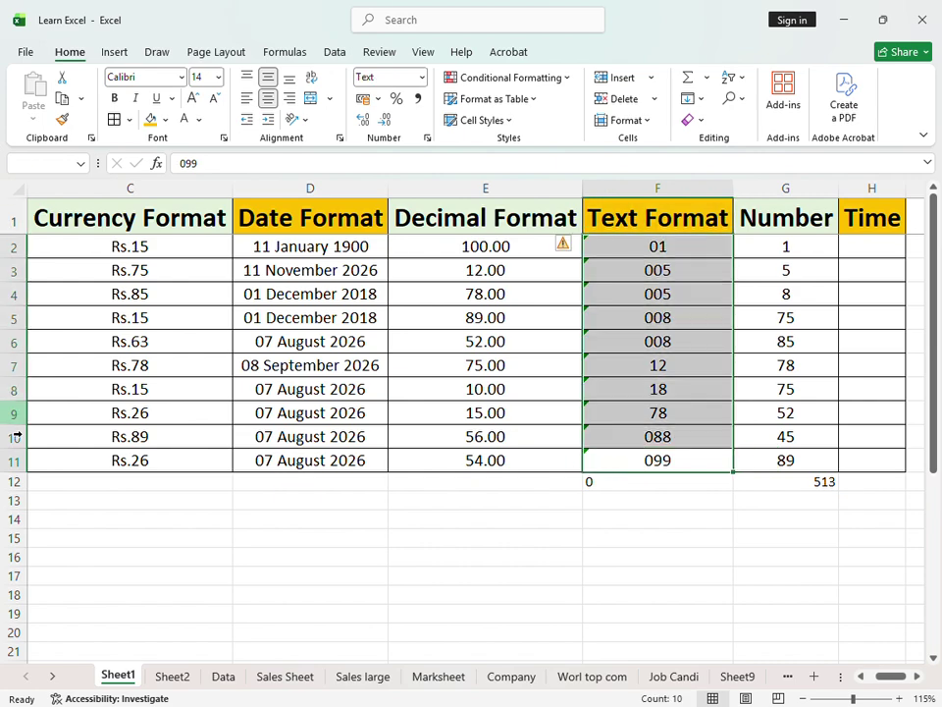
pyautogui.press('Up')
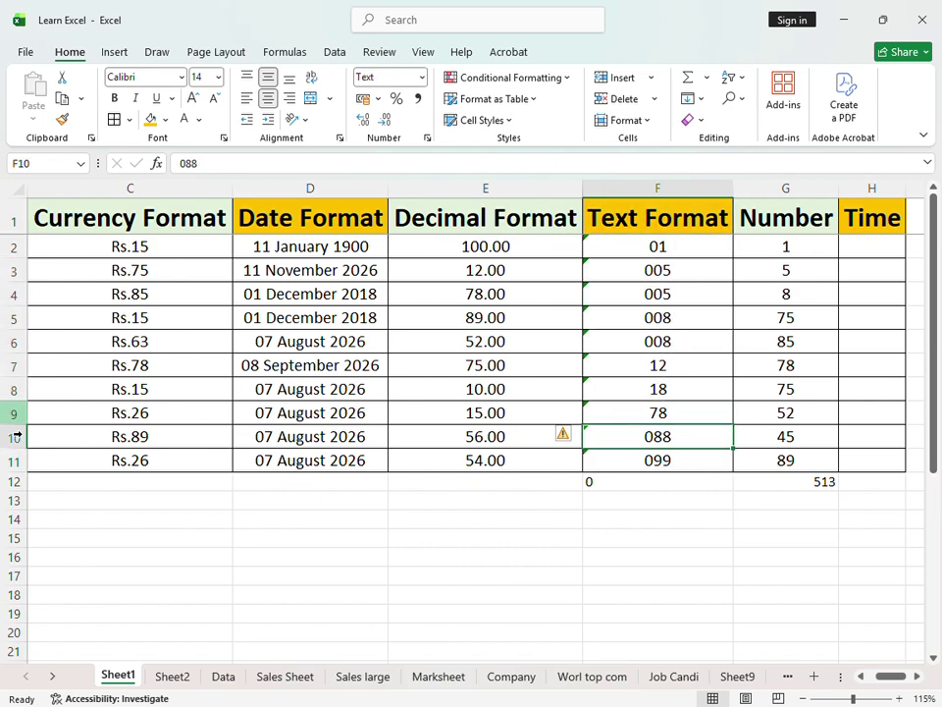
pyautogui.press('Up')
pyautogui.press('Up')
pyautogui.press('Up')
pyautogui.press('Up')
pyautogui.press('Up')
pyautogui.press('Up')
pyautogui.press('Up')
pyautogui.press('Up')
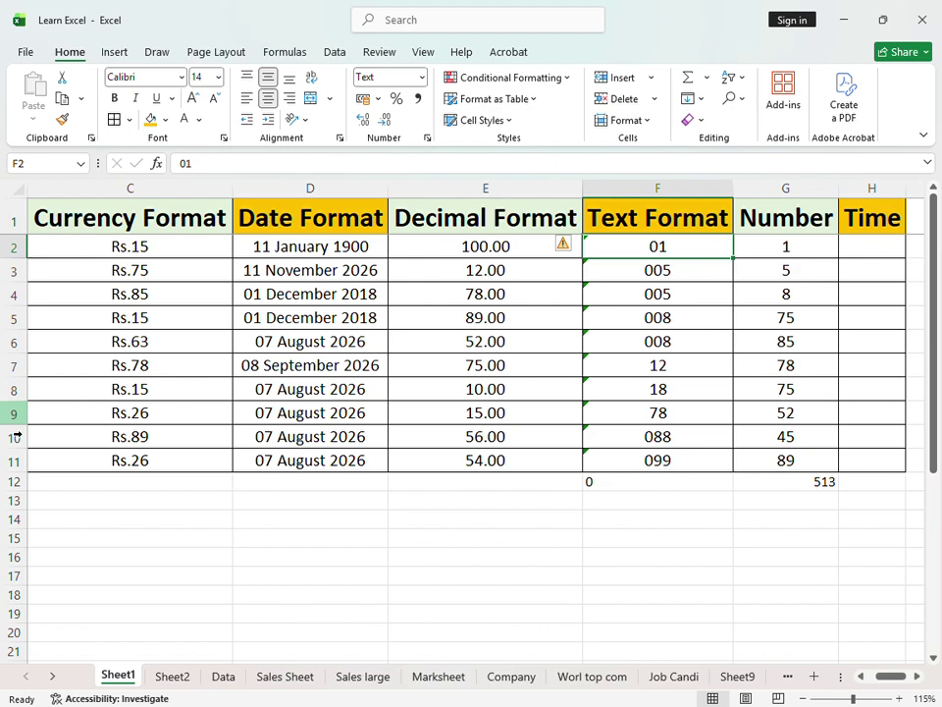
pyautogui.press('Down')
pyautogui.press('Down')
pyautogui.press('Down')
pyautogui.press('Down')
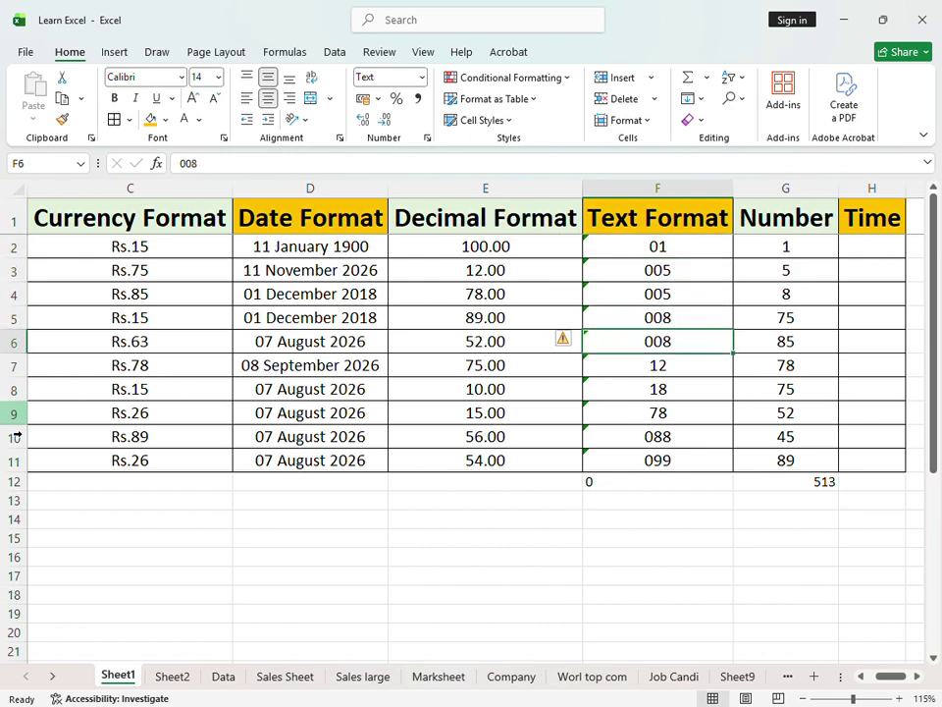
pyautogui.press('Right')
pyautogui.press('Left')
pyautogui.press('Right')
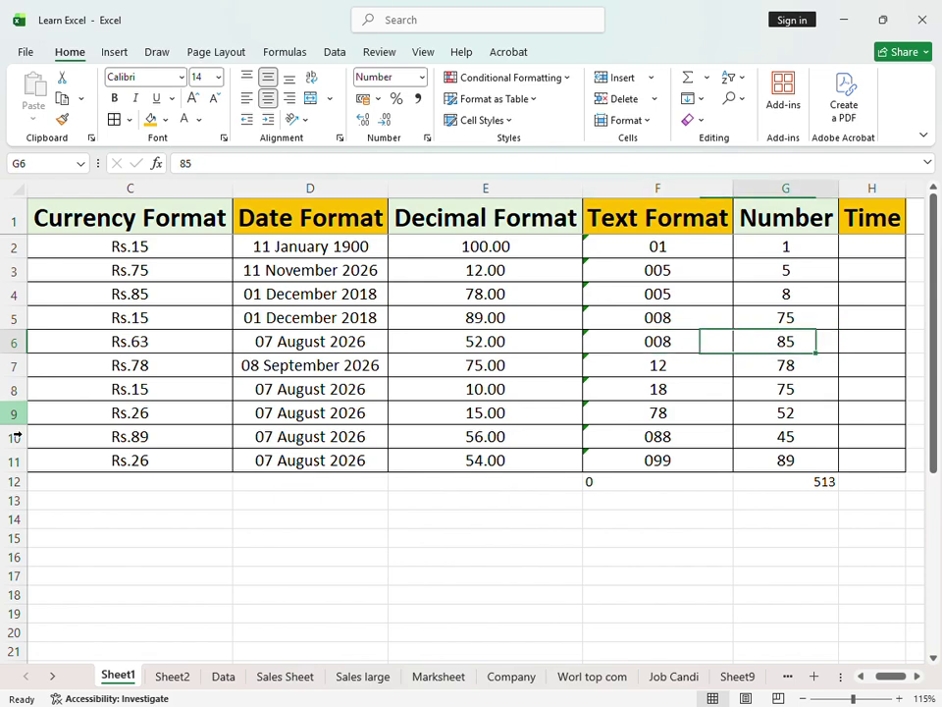
# Step: Enter the times 12:20 and 11:58 in cells H2 and H3 of the Time column
pyautogui.press('Down')
pyautogui.press('Up')
pyautogui.press('Up')
pyautogui.press('Up')
pyautogui.press('Up')
pyautogui.press('Up')
pyautogui.press('Up')
pyautogui.press('Right')
pyautogui.press('Right')
pyautogui.press('Down')
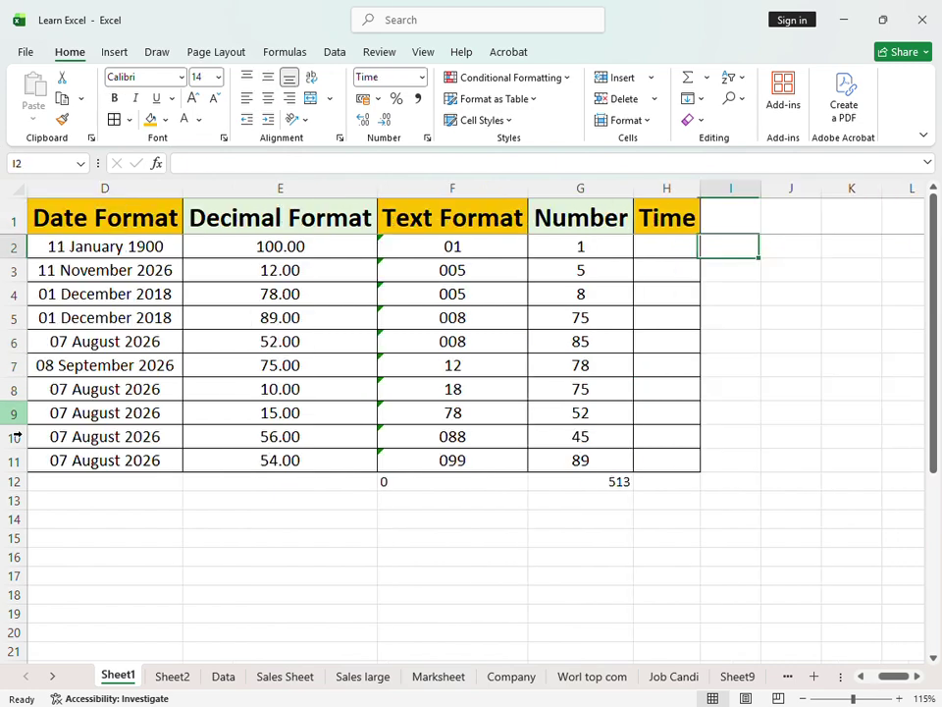
pyautogui.press('Left')
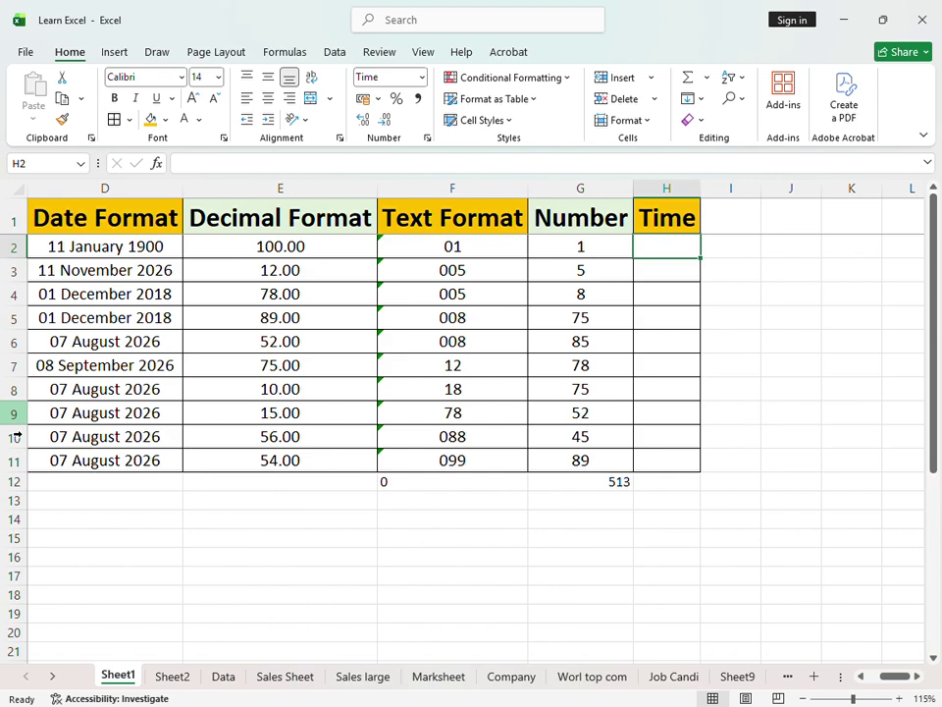
pyautogui.write('12')
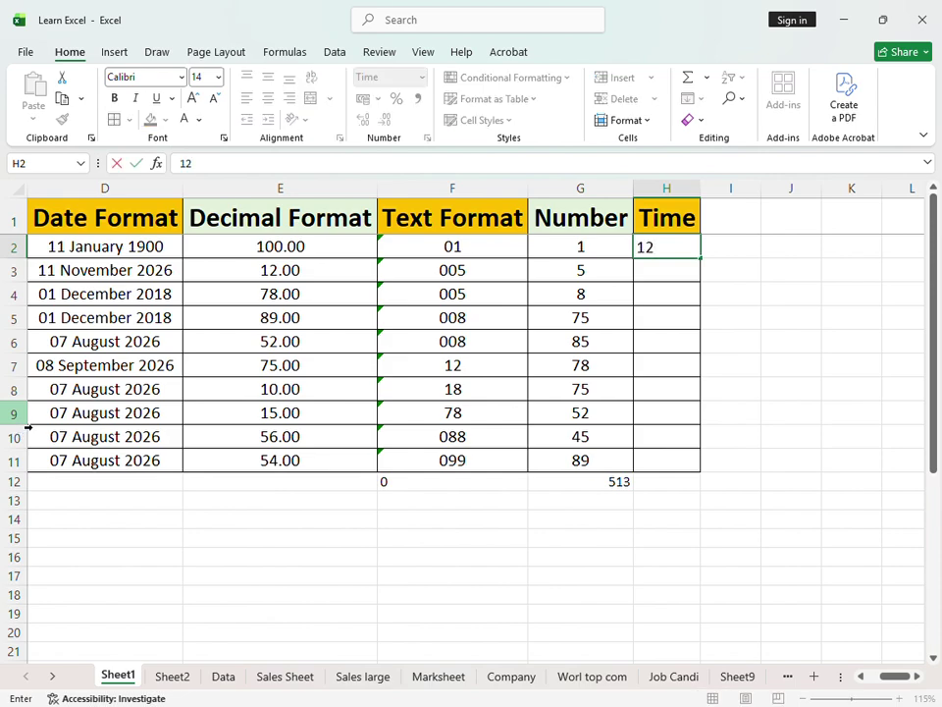
pyautogui.write(':20')
pyautogui.press('Return')
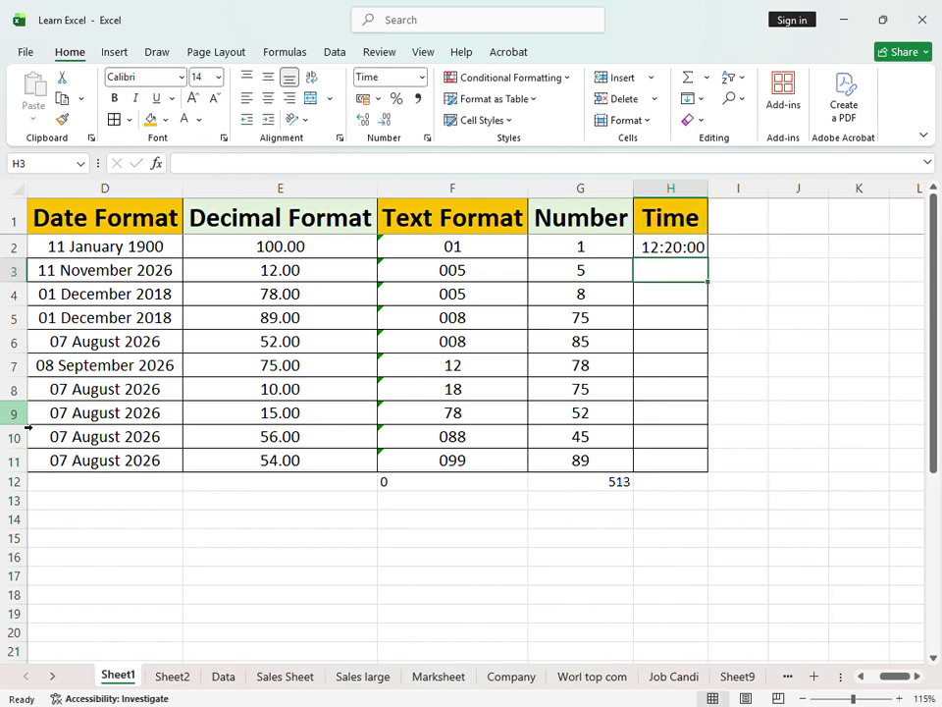
pyautogui.write('11')
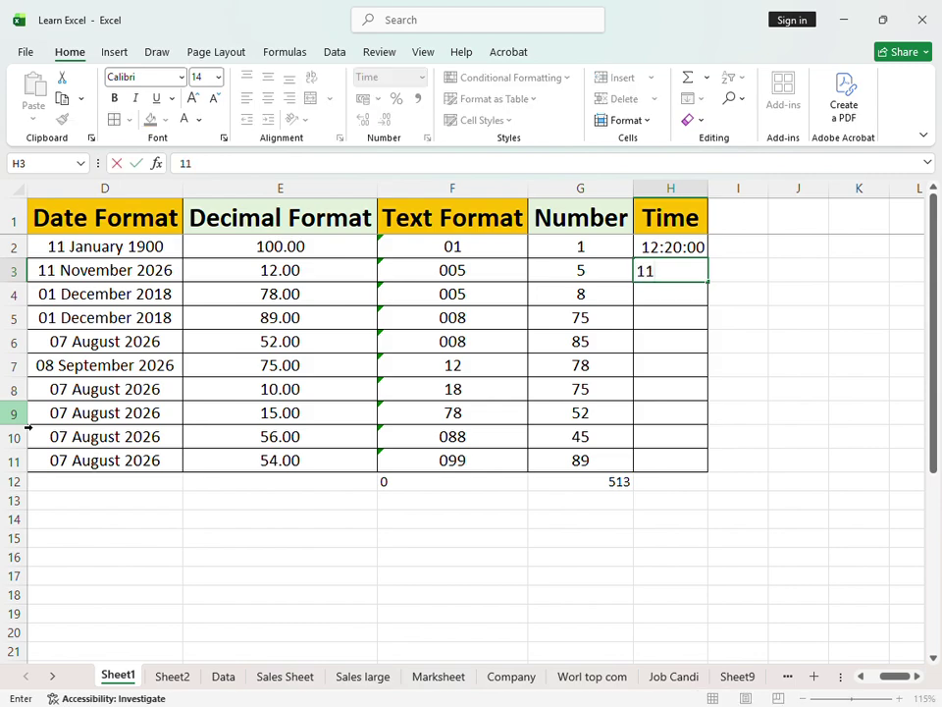
pyautogui.write(':58')
pyautogui.press('Return')
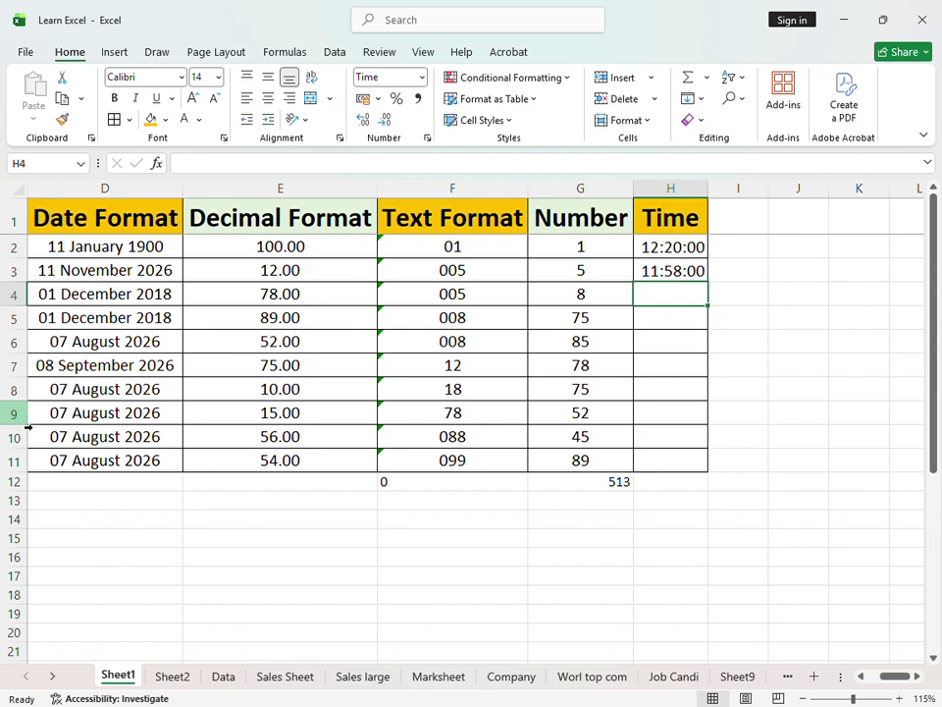
# Step: Enter the time 1:20 in cell H4 of the Time column
pyautogui.write('1')
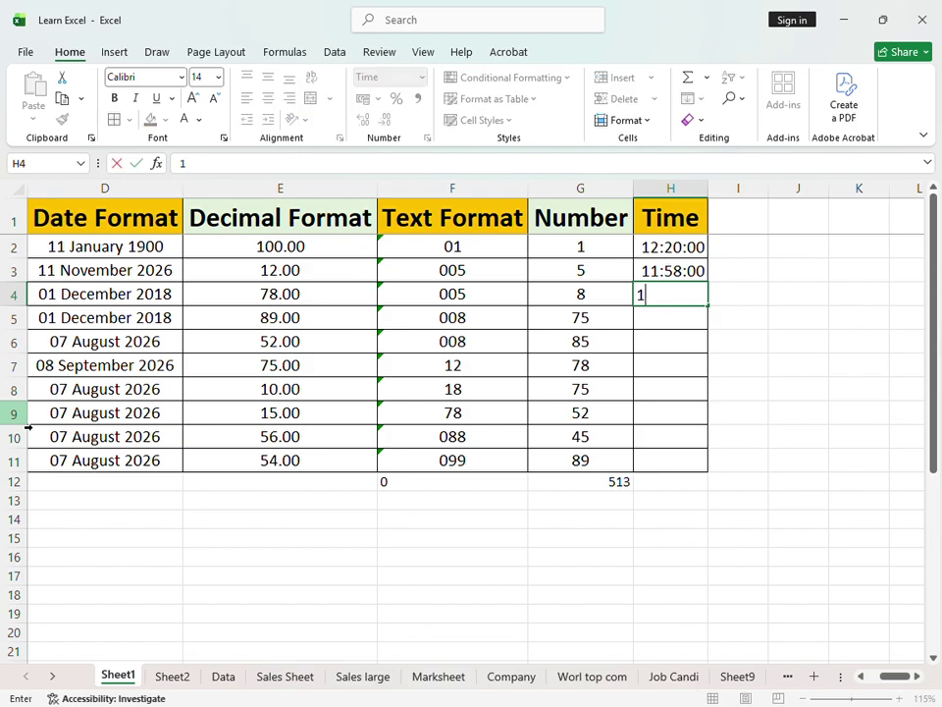
pyautogui.write(';20')
pyautogui.press('BackSpace')
pyautogui.press('BackSpace')
pyautogui.press('BackSpace')
pyautogui.write(':20')
pyautogui.press('Return')
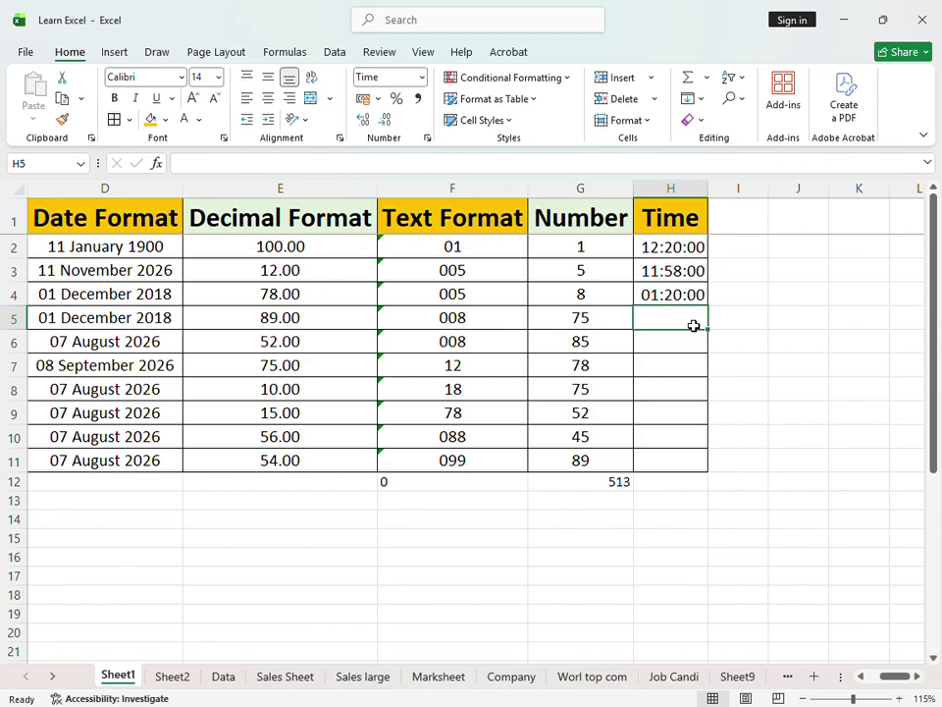
# Step: Widen the Time column slightly and fill the time in H4 down to H11
pyautogui.moveTo(708, 189); pyautogui.dragTo(723, 188)
pyautogui.moveTo(687, 294); pyautogui.dragTo(698, 467)
pyautogui.hotkey('ctrl', 'd')
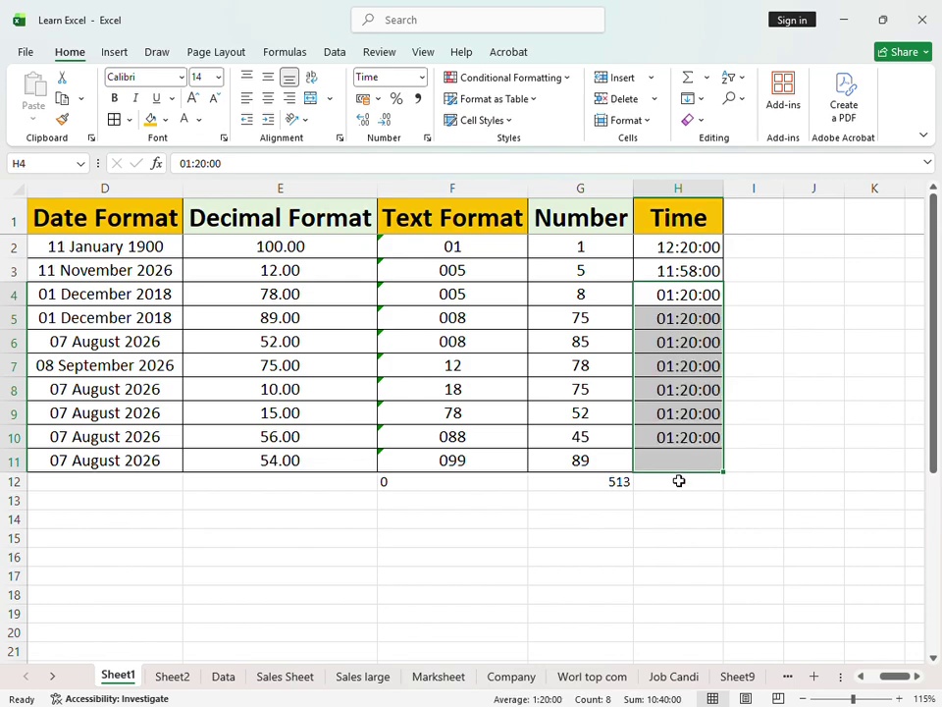
# Step: Centre the two totals in F12 and G12 horizontally and give them an orange fill
pyautogui.click(626, 469)
pyautogui.click(620, 482)
pyautogui.moveTo(515, 481); pyautogui.dragTo(547, 481)
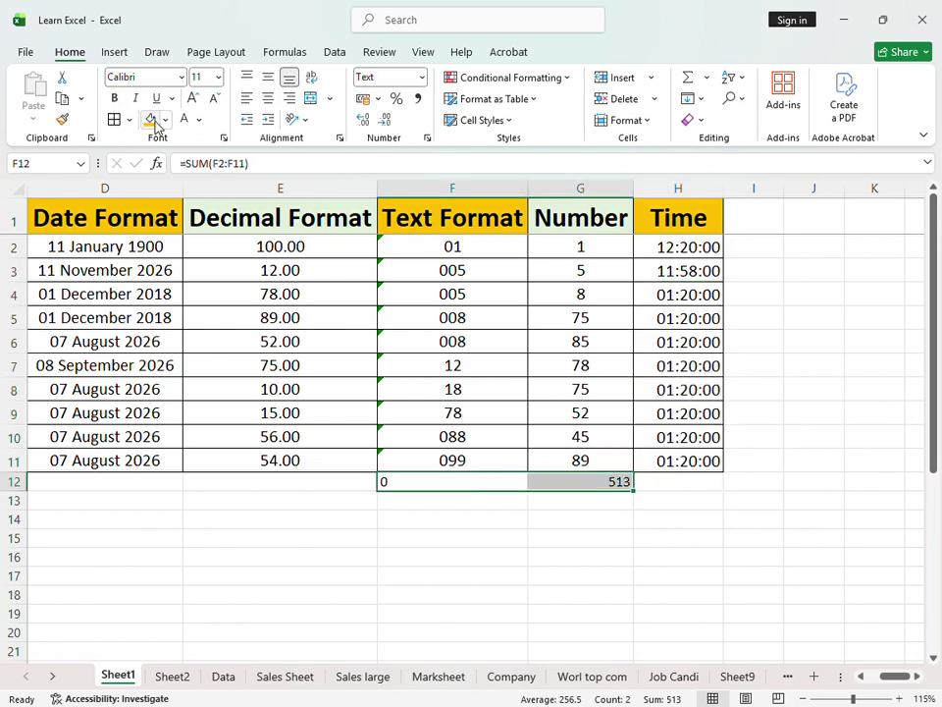
pyautogui.click(246, 98)
pyautogui.click(267, 98)
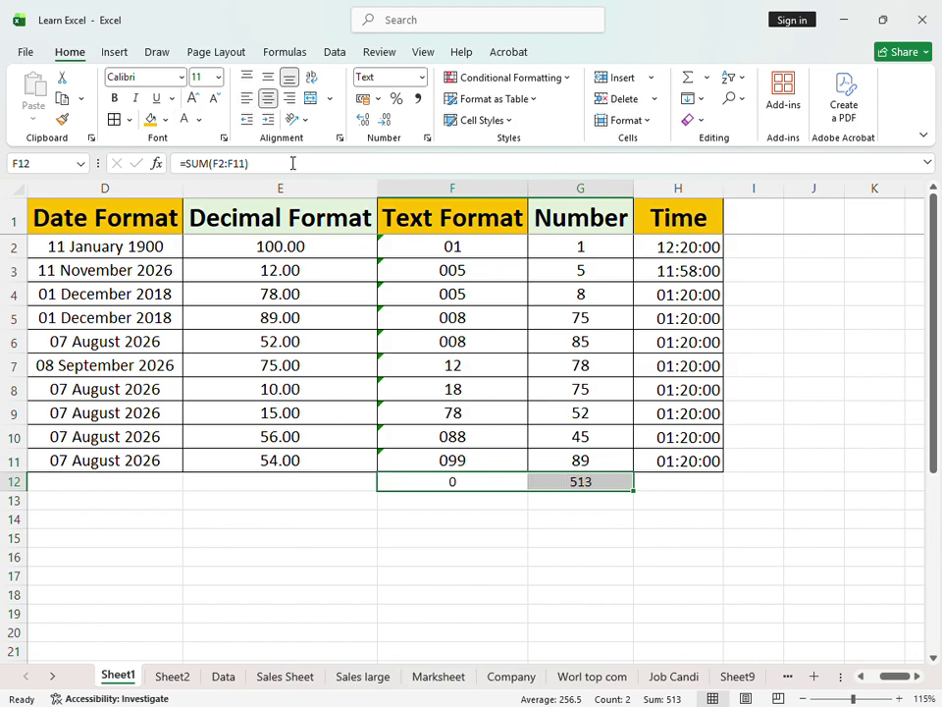
pyautogui.click(150, 119)
# Step: Select the entries in rows 2 to 11 of the Text Format, Number and Time columns in turn to compare their totals
pyautogui.click(538, 470)
pyautogui.moveTo(538, 472); pyautogui.dragTo(502, 472)
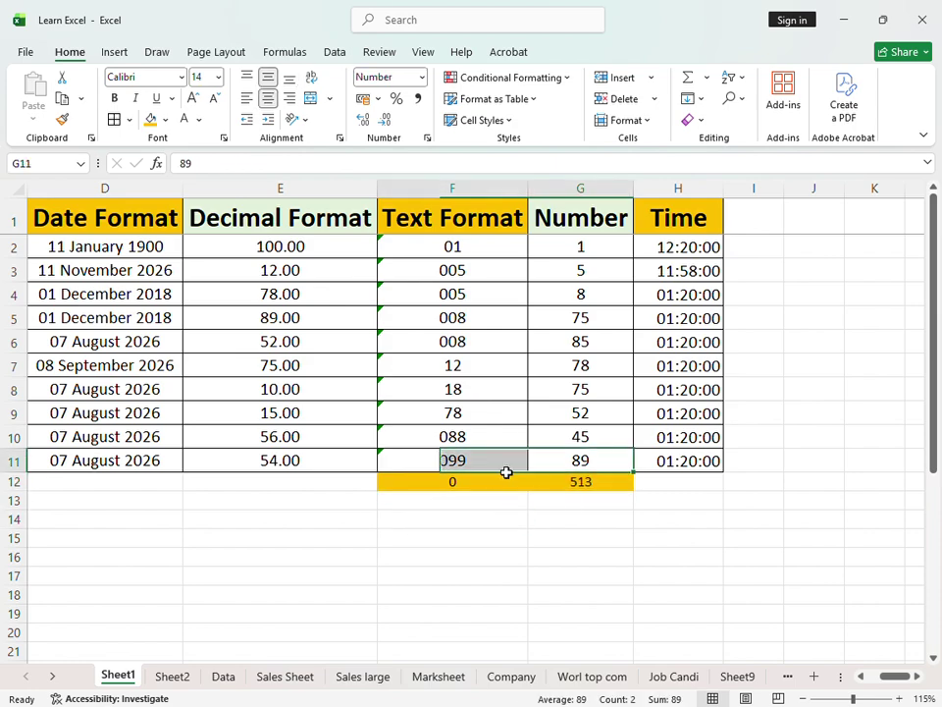
pyautogui.click(503, 472)
pyautogui.hotkey('ctrl', 'shift', 'Up')
pyautogui.hotkey('shift', 'Down')
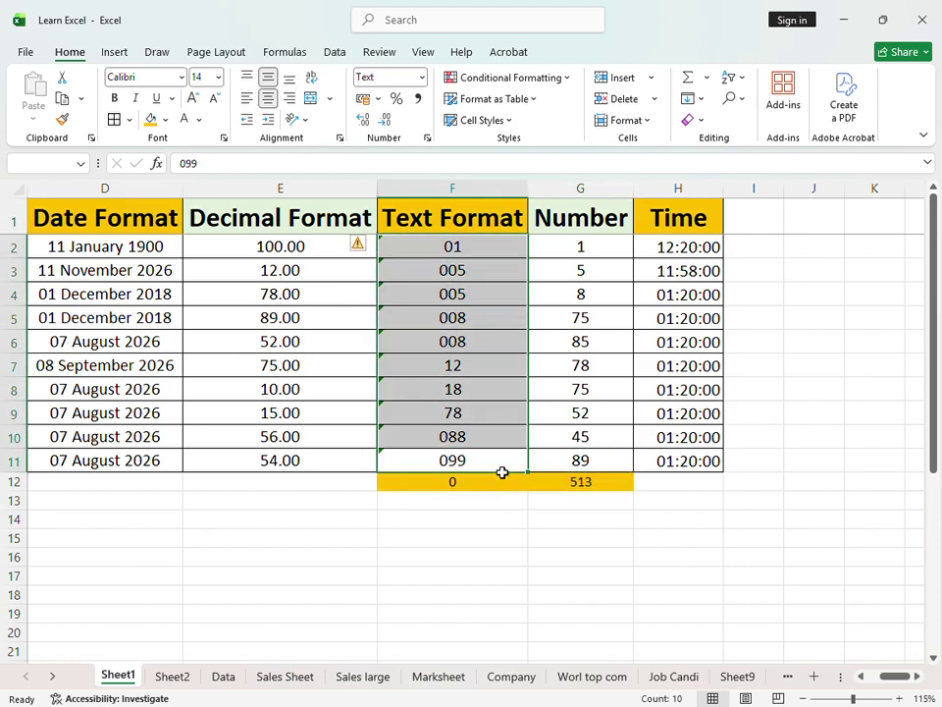
pyautogui.press('Right')
pyautogui.hotkey('ctrl', 'shift', 'Up')
pyautogui.hotkey('shift', 'Down')
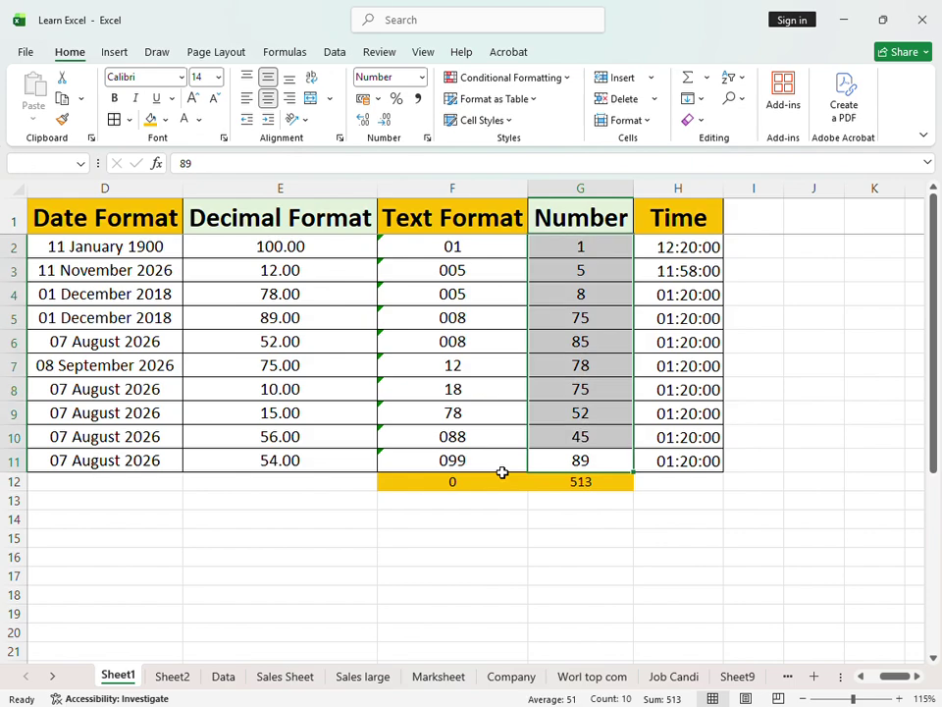
pyautogui.press('Right')
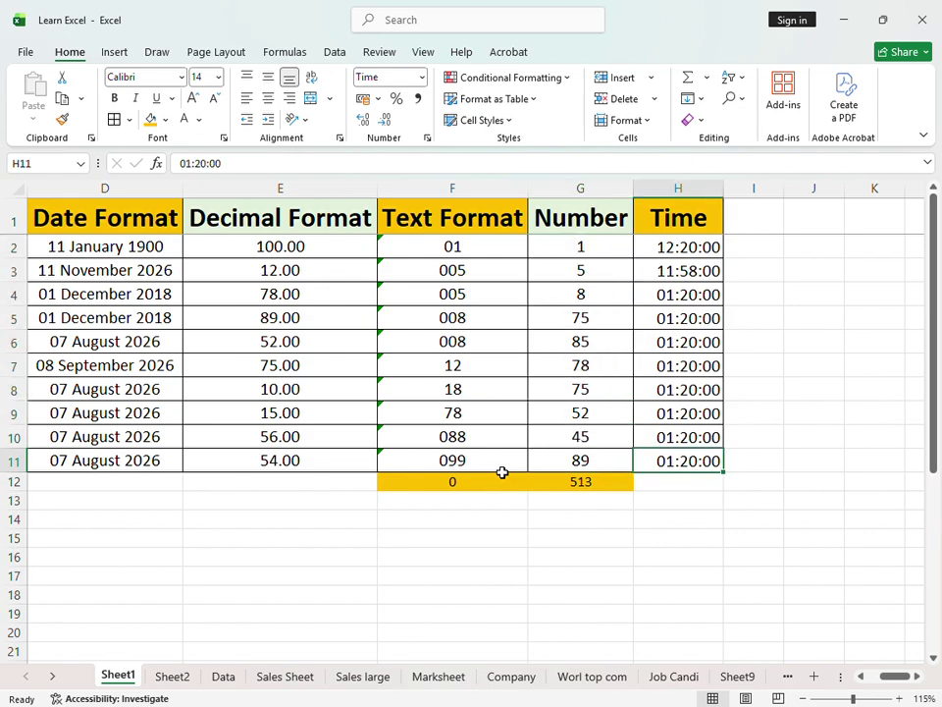
pyautogui.hotkey('ctrl', 'shift', 'Up')
pyautogui.hotkey('shift', 'Down')
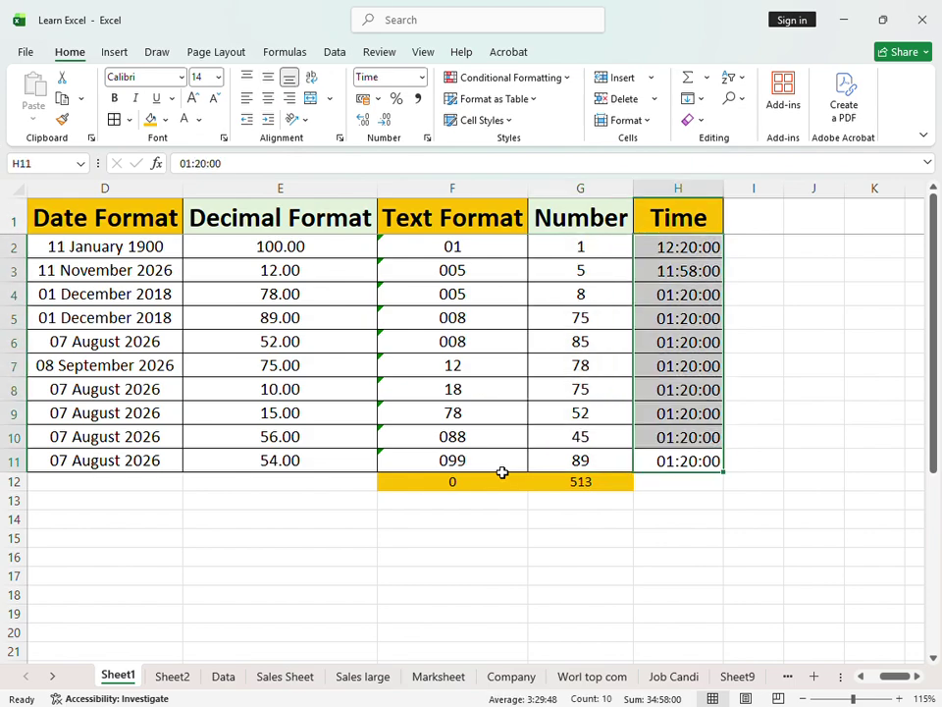
# Step: Review the completed table from the No. column through the Time column, including the dates and the header row
pyautogui.press('Left')
pyautogui.press('Left')
pyautogui.hotkey('ctrl', 'Left')
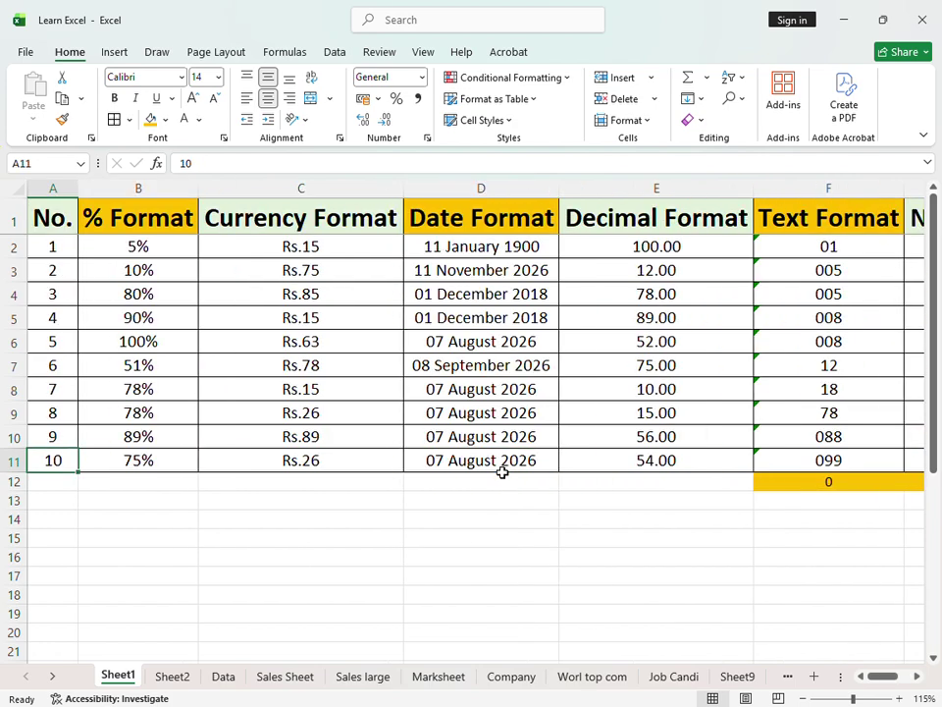
pyautogui.moveTo(432, 271); pyautogui.dragTo(431, 293)
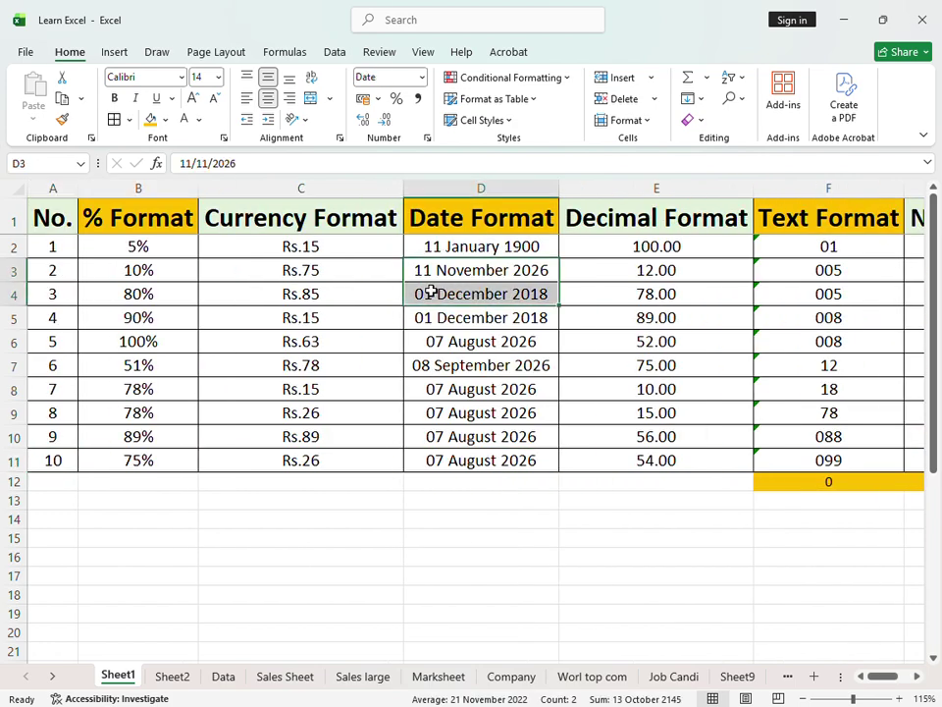
pyautogui.click(468, 254)
pyautogui.click(120, 245)
pyautogui.press('Left')
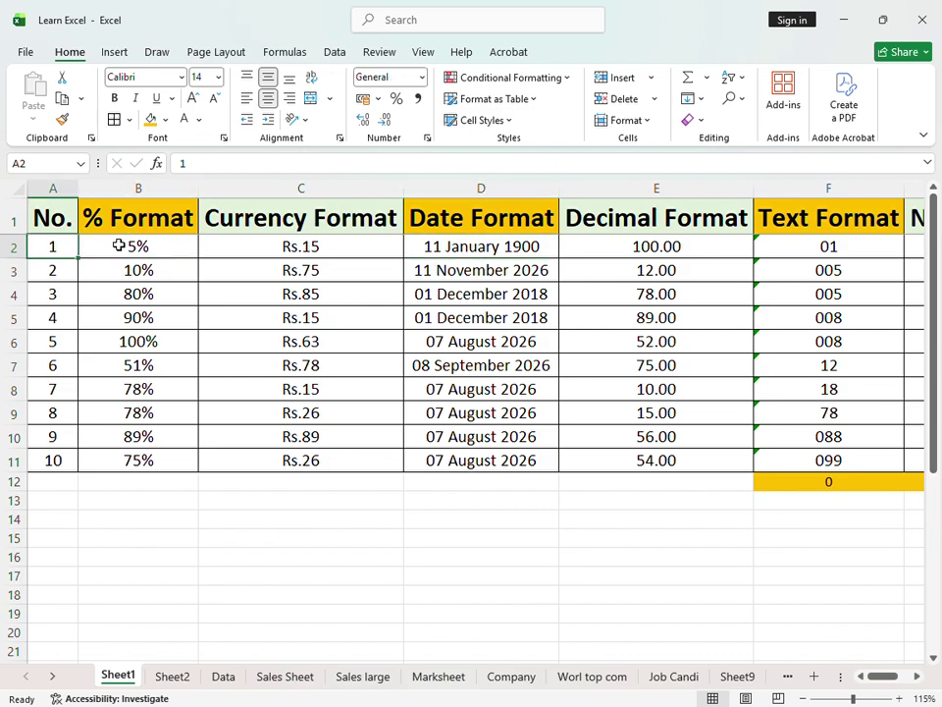
pyautogui.press('Up')
pyautogui.hotkey('ctrl', 'shift', 'Right')
pyautogui.hotkey('ctrl', 'shift', 'Down')
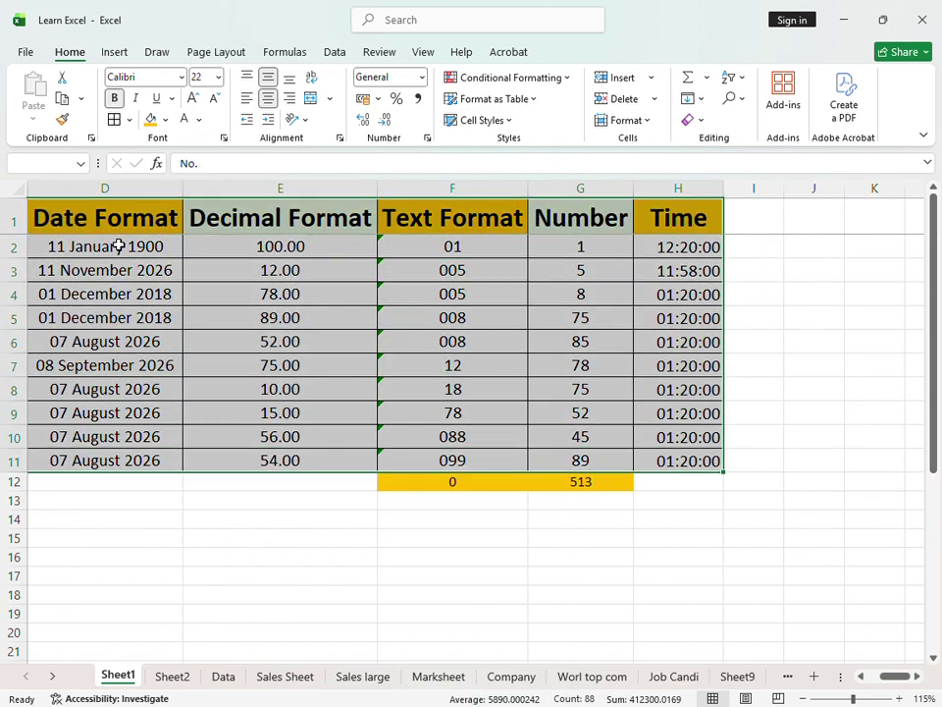
pyautogui.press('Left')
pyautogui.hotkey('ctrl', 'shift', 'Down')
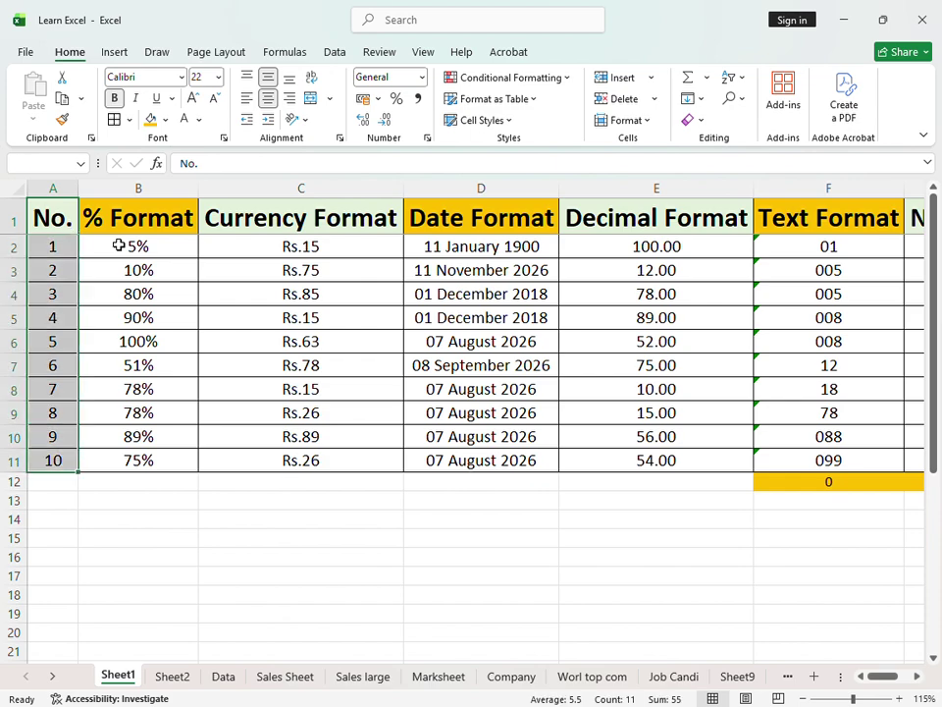
pyautogui.hotkey('ctrl', 'shift', 'Right')
pyautogui.press('Left')
# Step: Check the number format applied to each cell of the first record, starting with the No., % Format and Currency Format columns
pyautogui.press('Down')
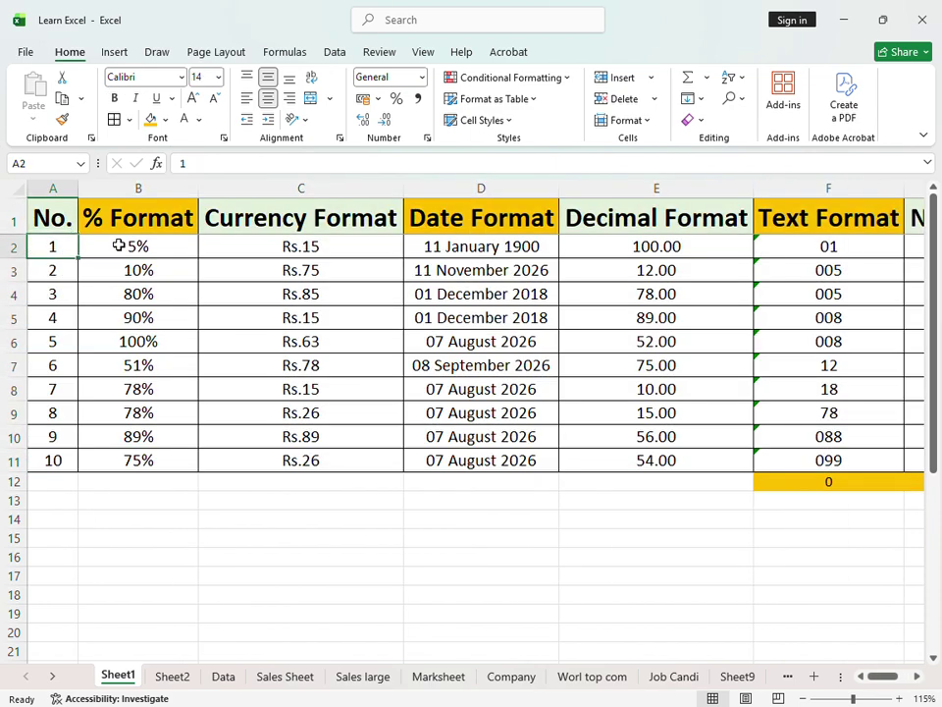
pyautogui.press('Right')
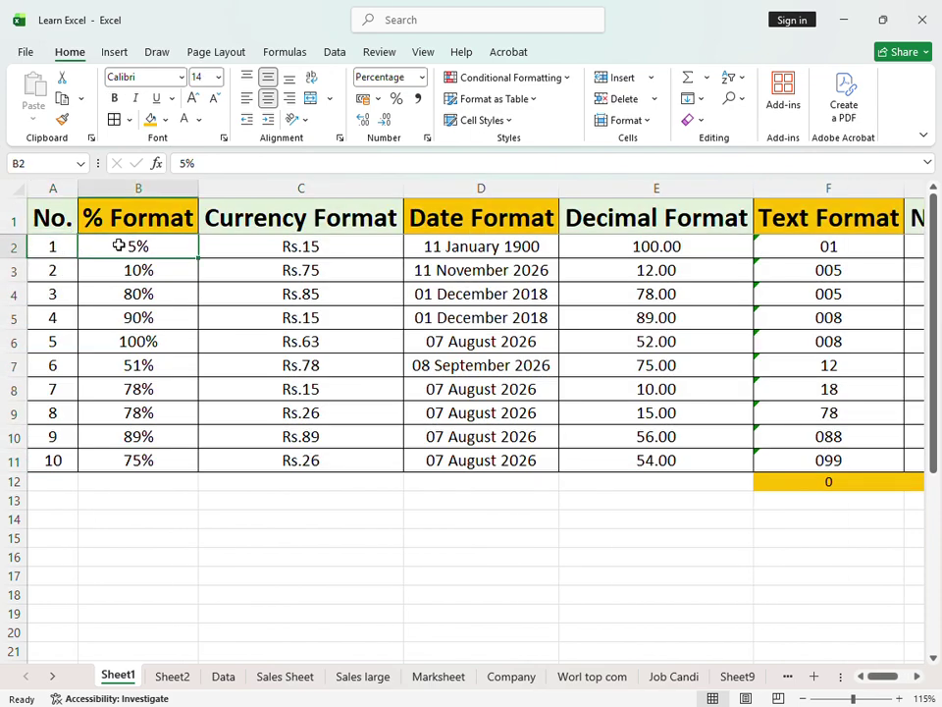
pyautogui.press('Right')
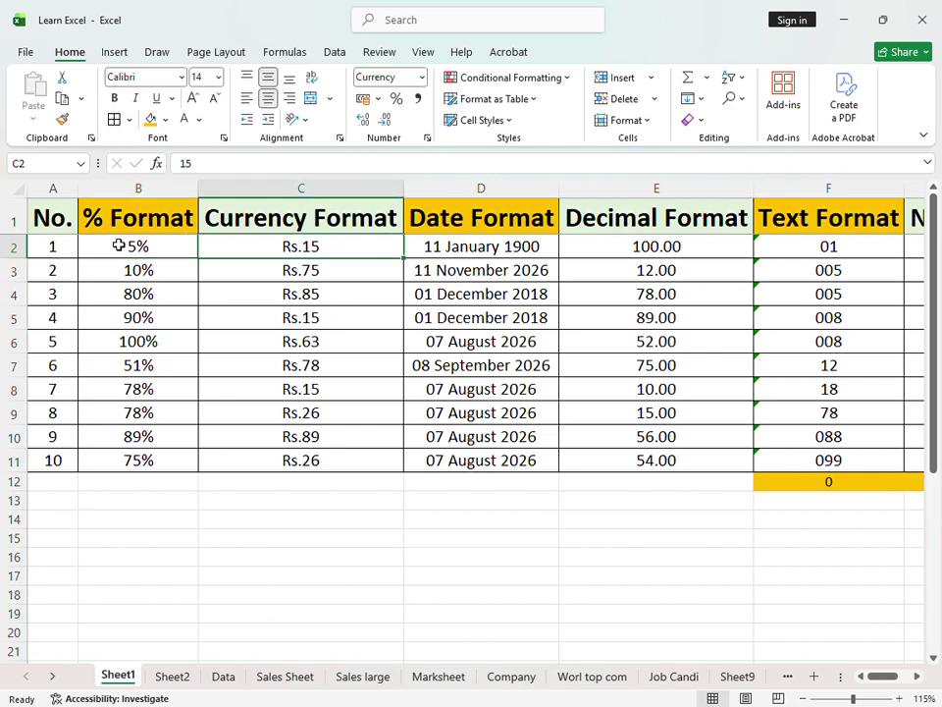